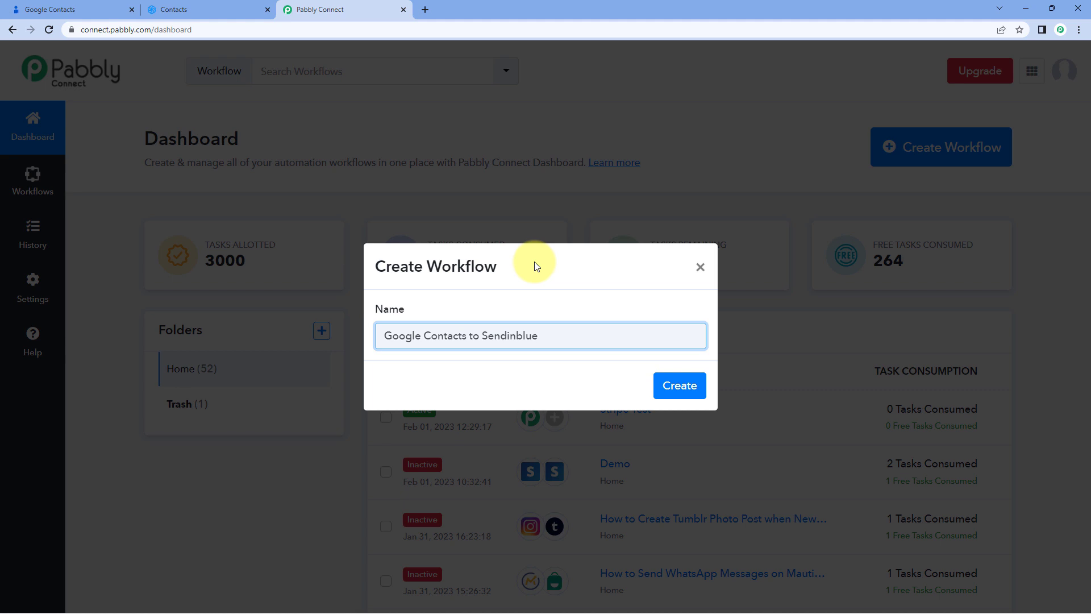
Create the workflow named Google Contacts to Sendinblue
left_click(678, 385)
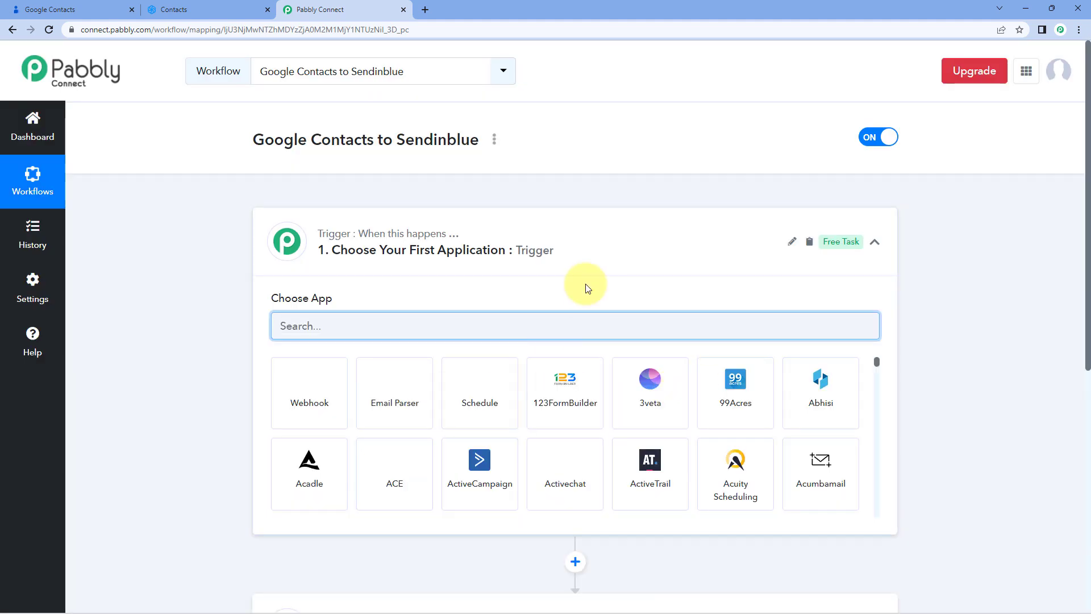
left_click(543, 255)
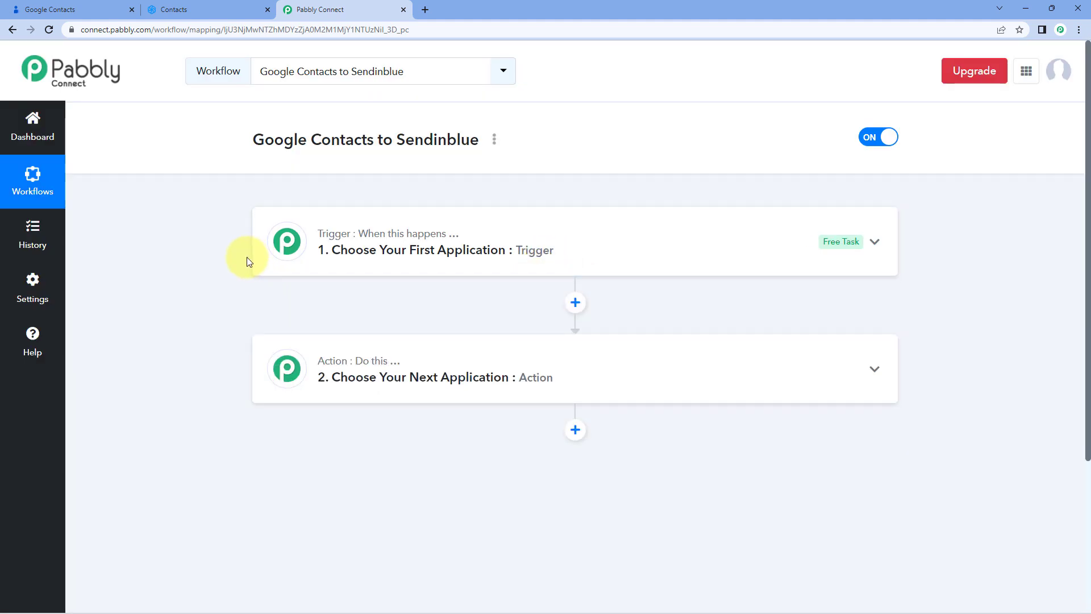
scroll(247, 261, "down", 1)
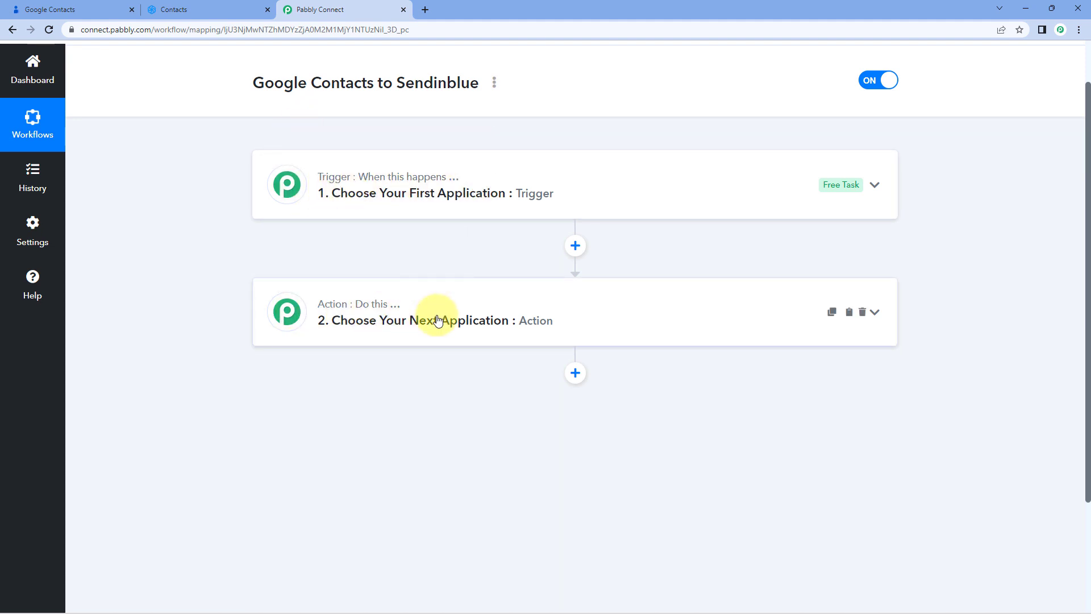
left_click(541, 177)
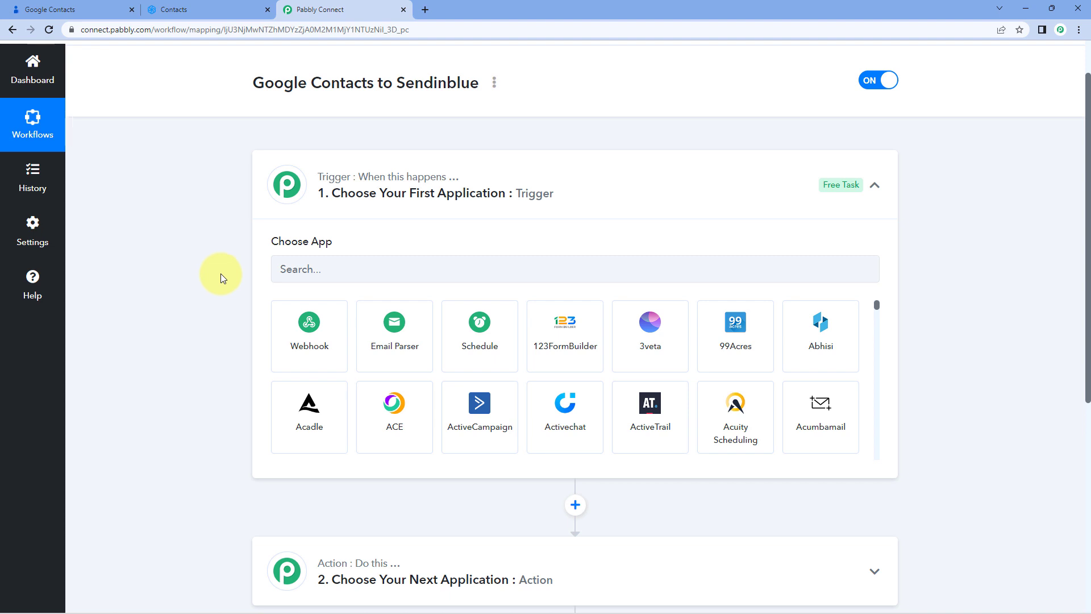
Search for and choose Google Contacts as the trigger application
scroll(319, 204, "down", 1)
left_click(309, 211)
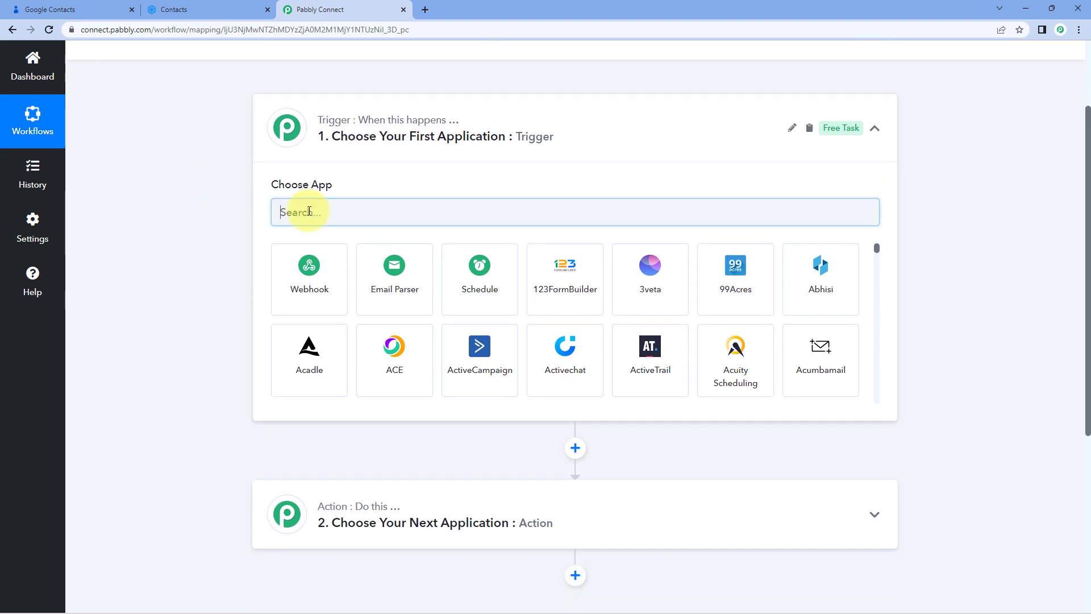
type("Goo")
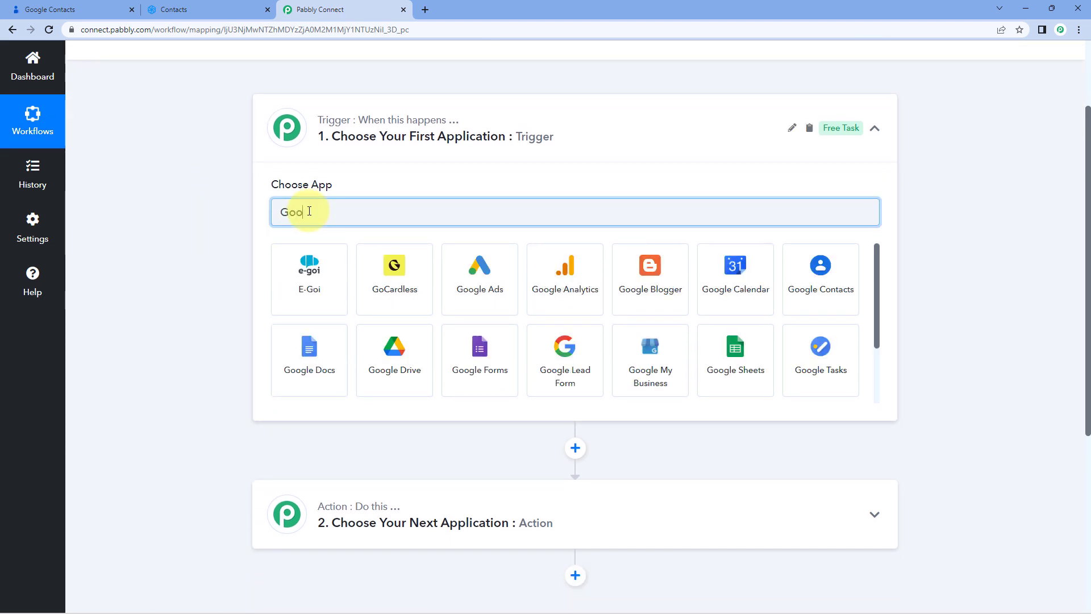
type("gle Contacts")
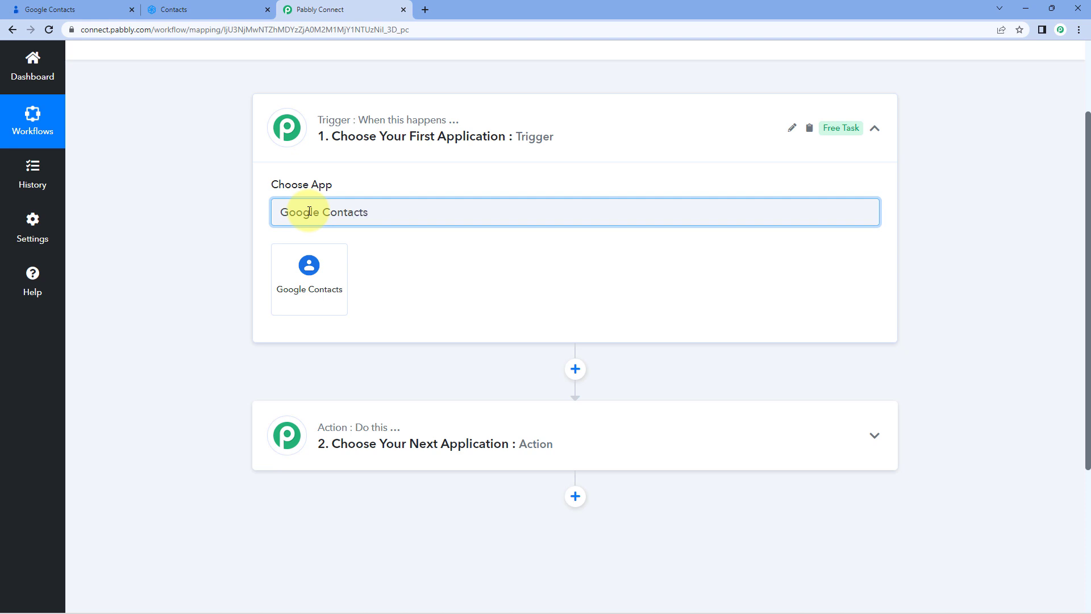
left_click(327, 268)
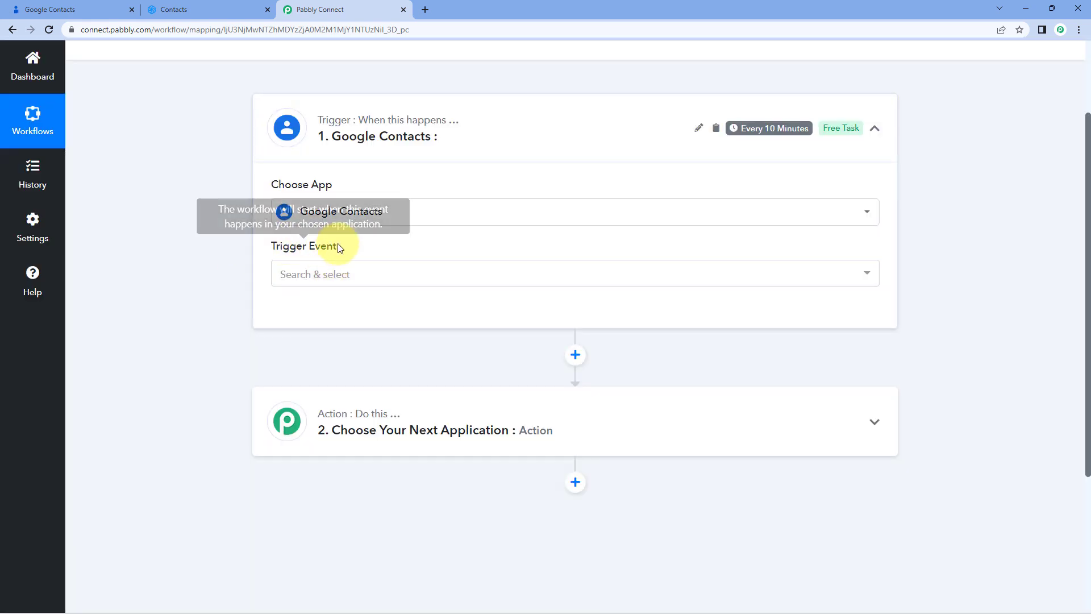
Set the trigger event to New or Updated Contact
scroll(363, 244, "down", 1)
left_click(368, 214)
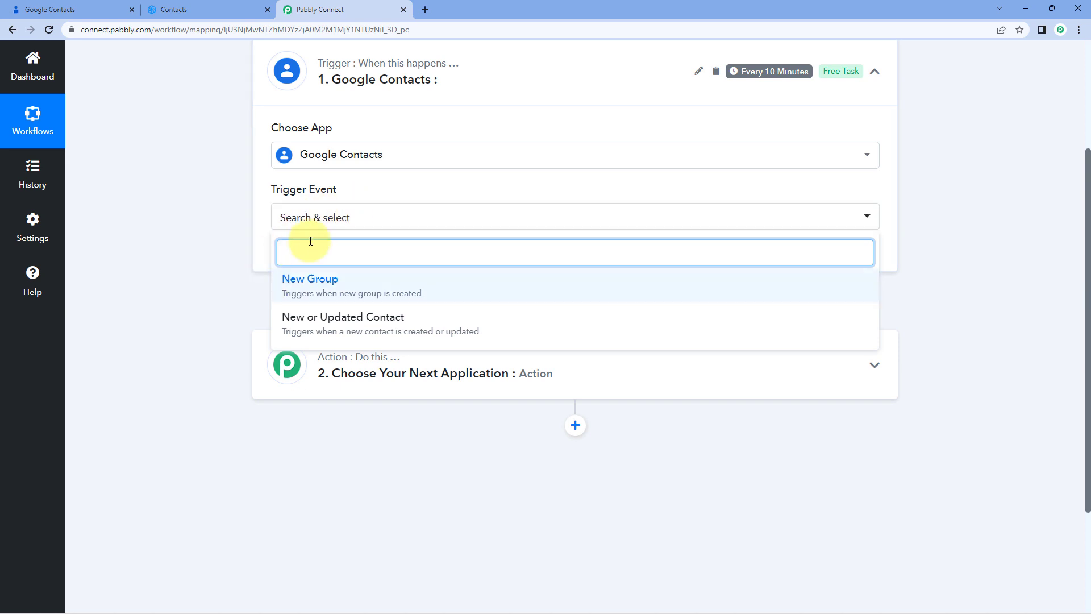
left_click(447, 324)
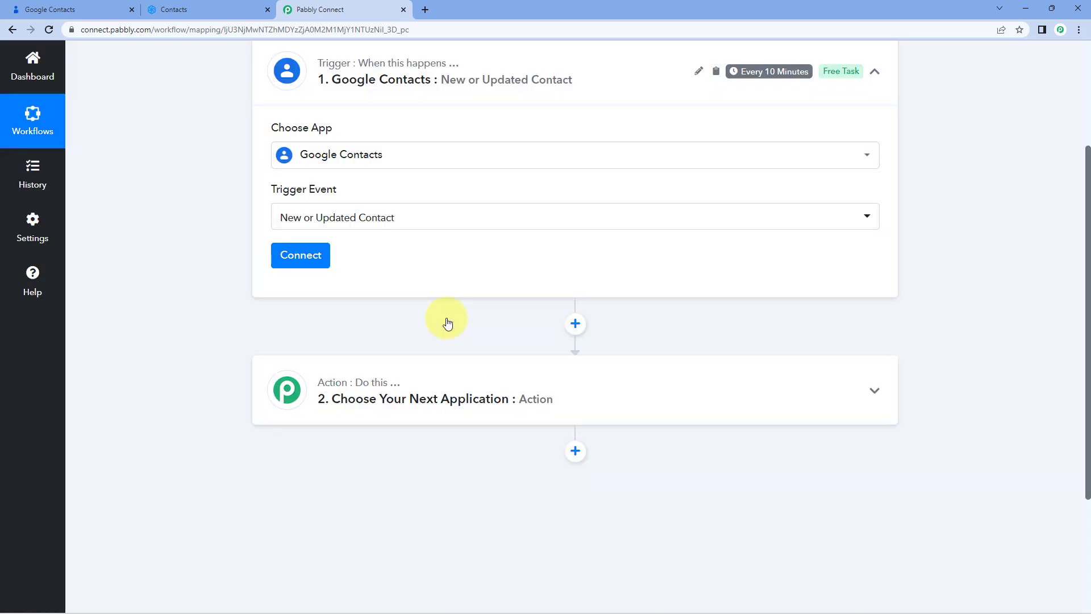
Add a new Google Contacts connection by signing in with a Google account and granting access
left_click(301, 262)
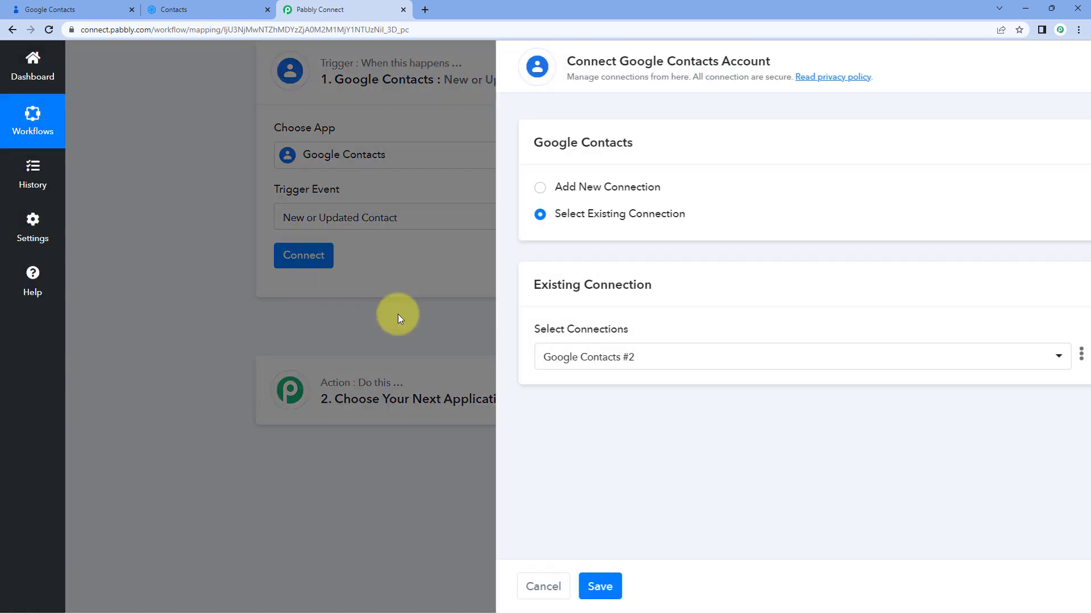
left_click(505, 187)
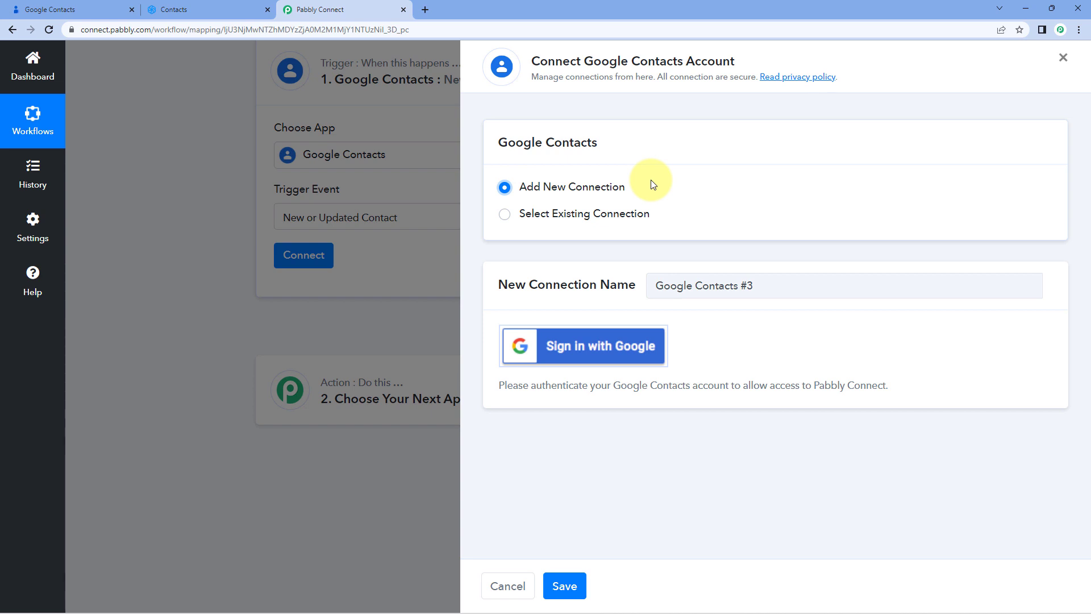
left_click(603, 351)
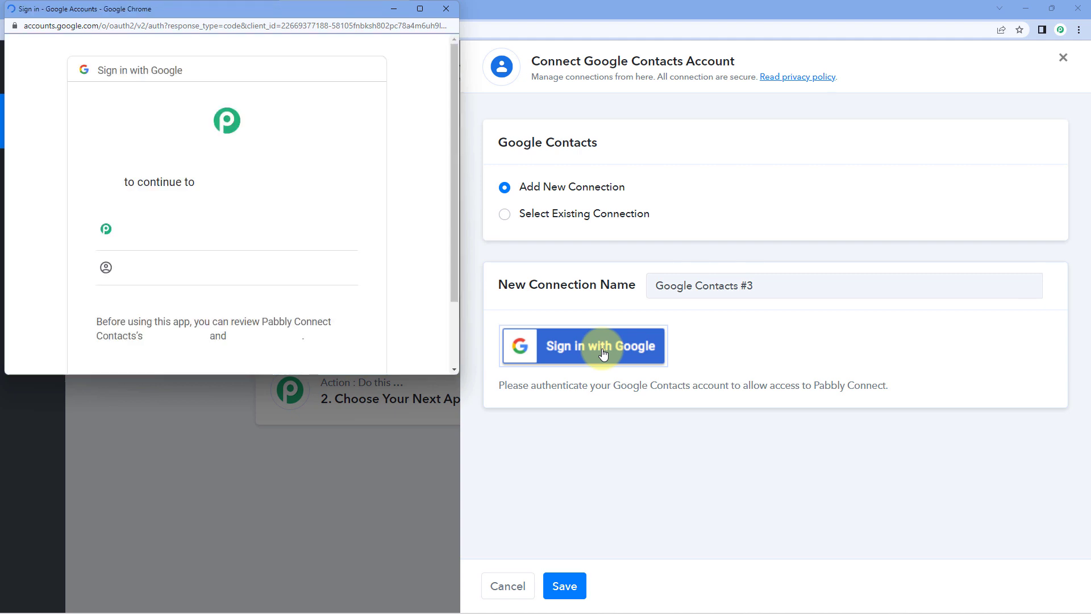
left_click(264, 232)
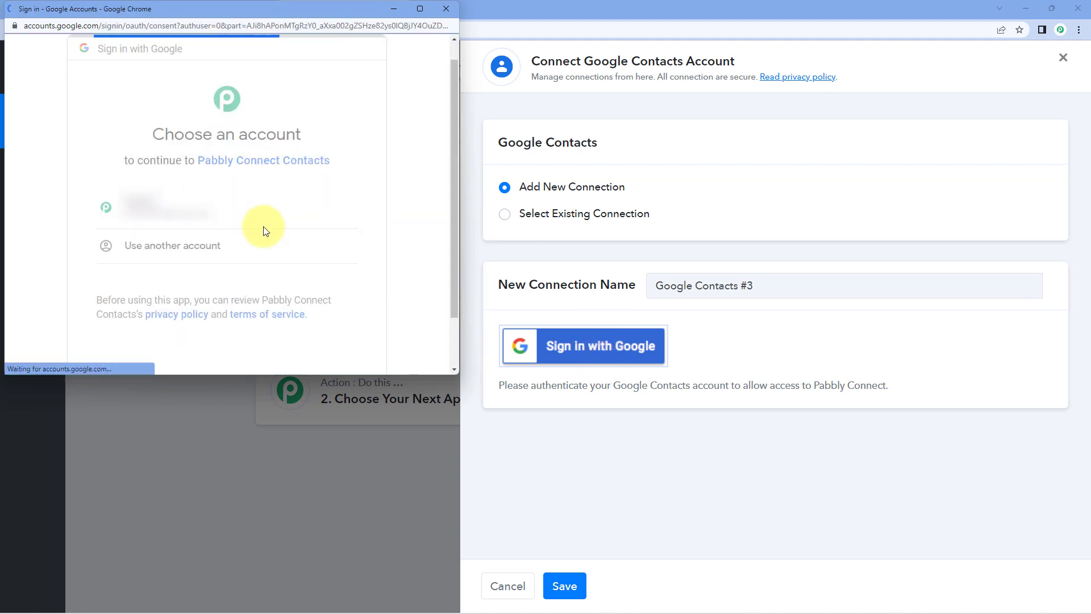
scroll(283, 216, "down", 4)
left_click(338, 279)
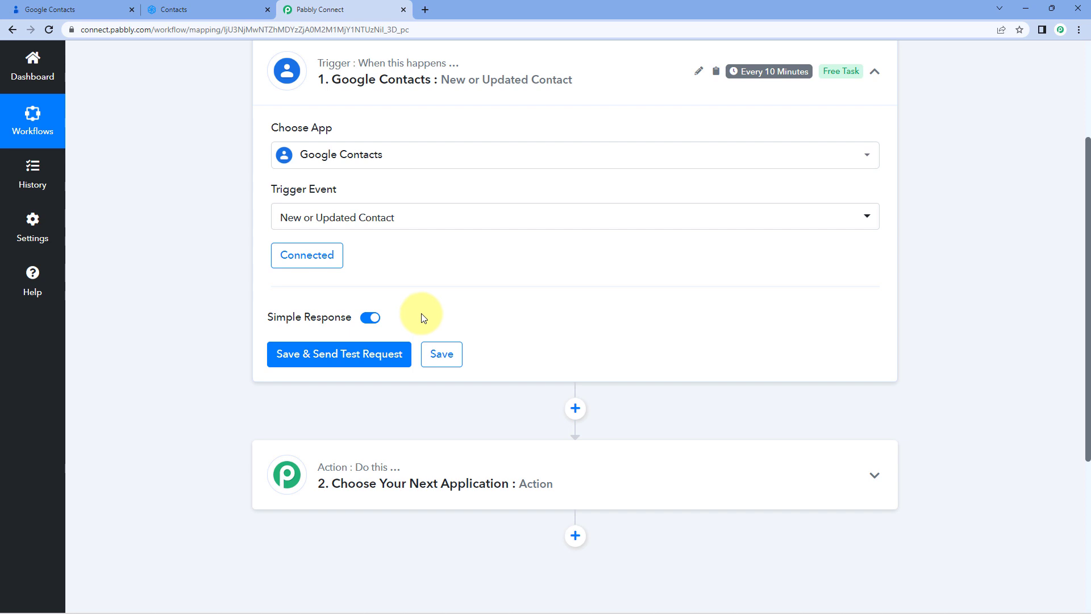
Switch to Google Contacts and start a new contact with first name Demo and last name User
left_click(95, 9)
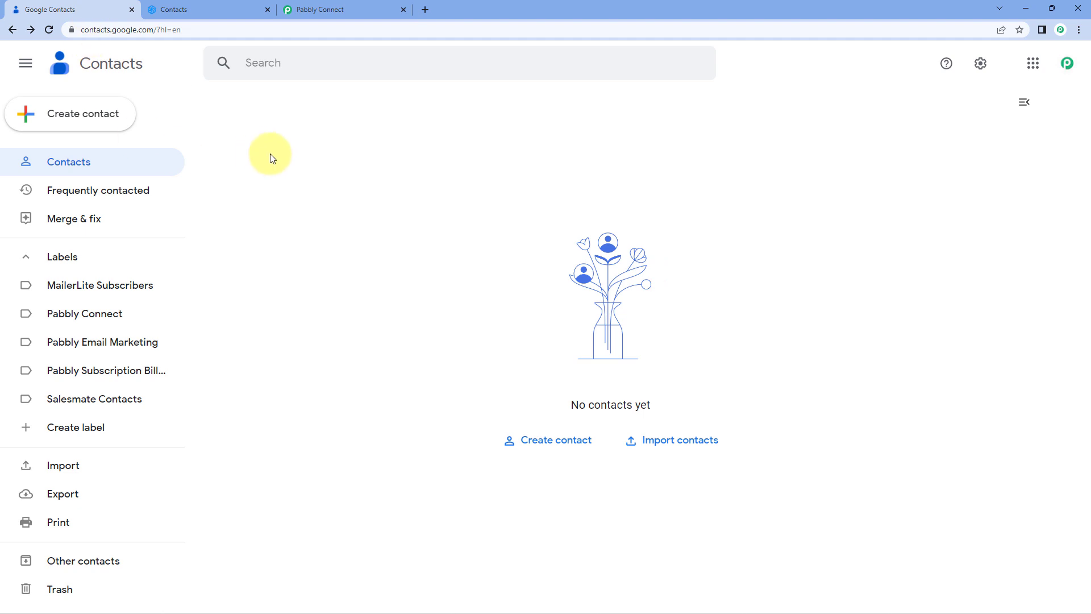
left_click(543, 441)
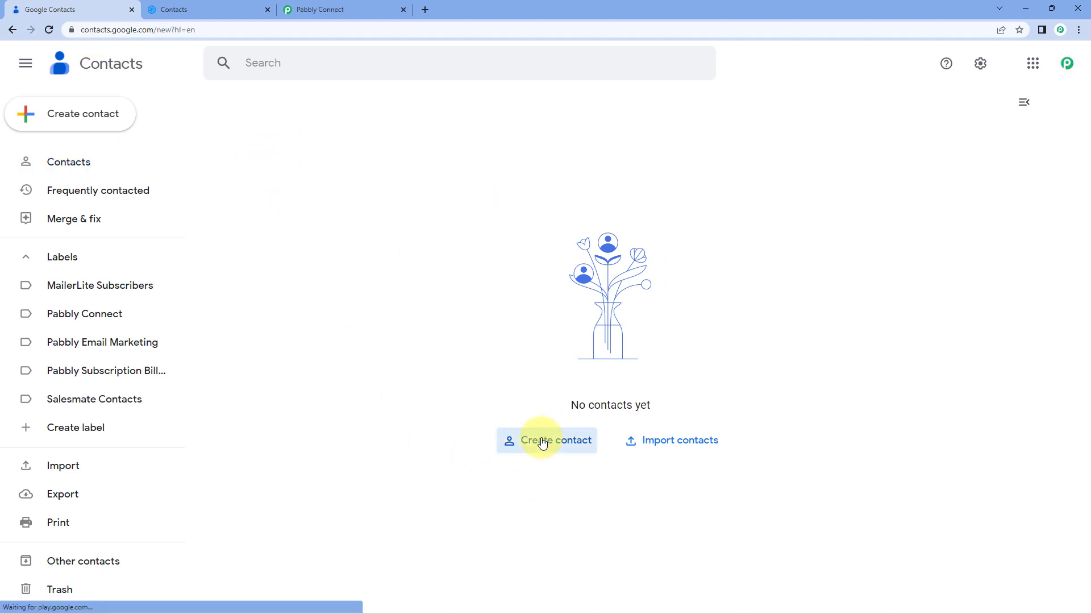
type("Demo")
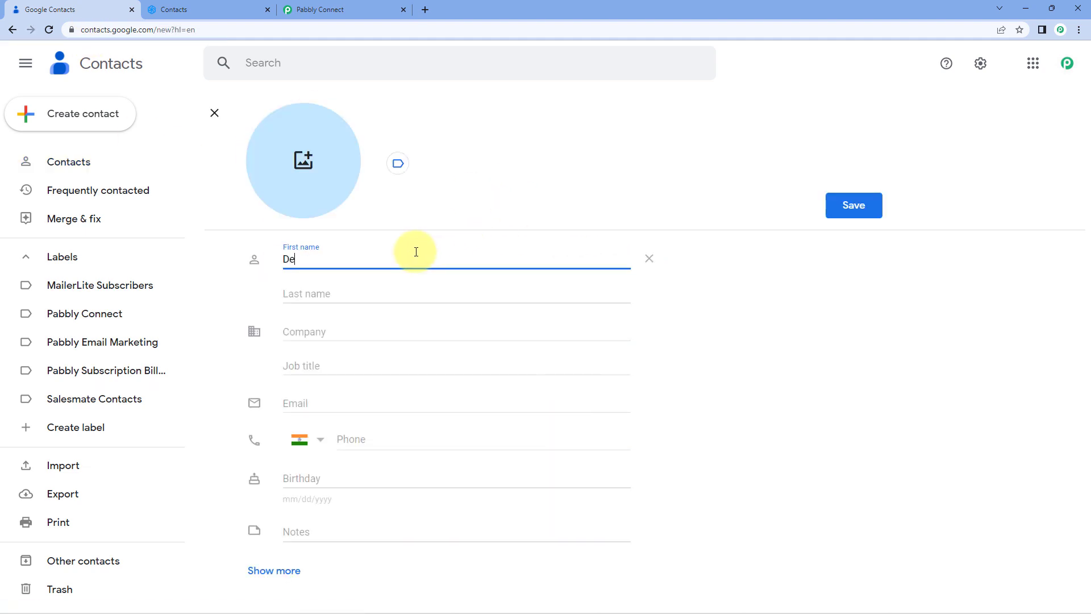
key("Tab")
type("User")
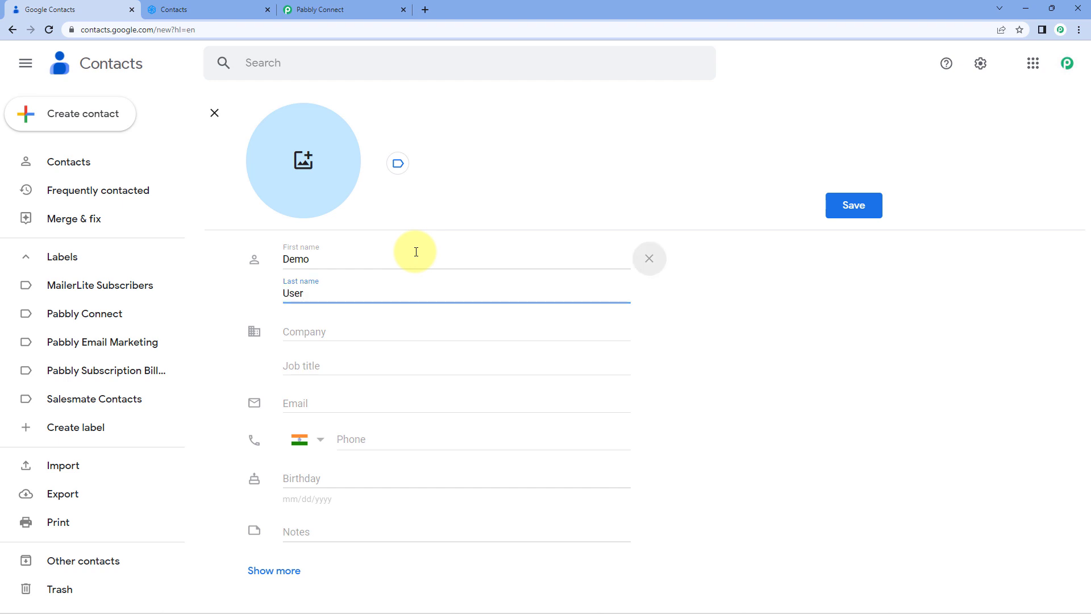
Enter Pabbly as the contact's company and fill in the contact's e-mail address
key("Tab")
key("Tab")
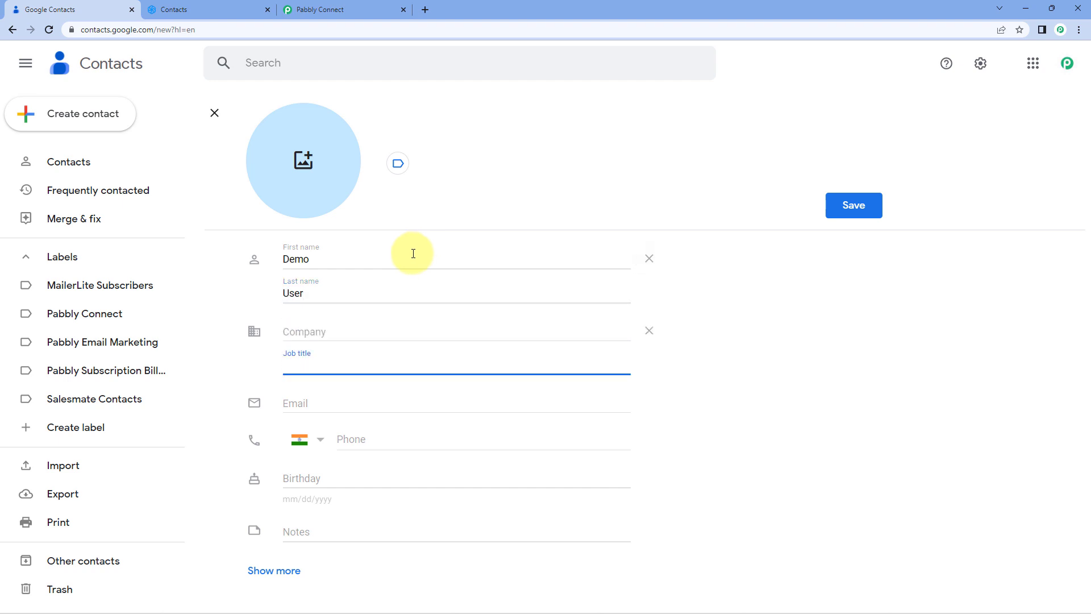
left_click(339, 328)
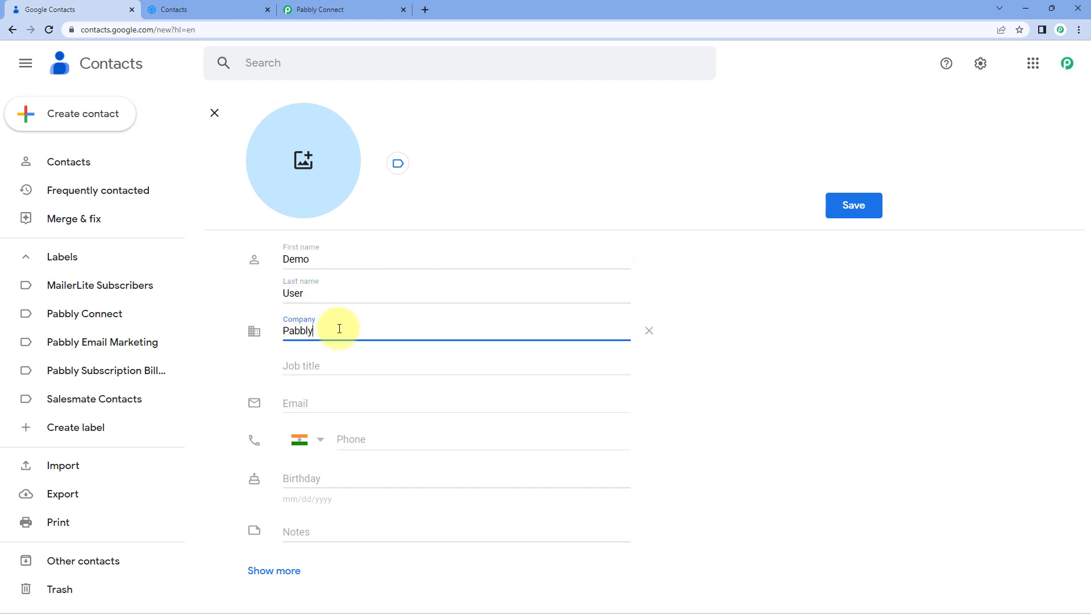
left_click(327, 403)
type("demo")
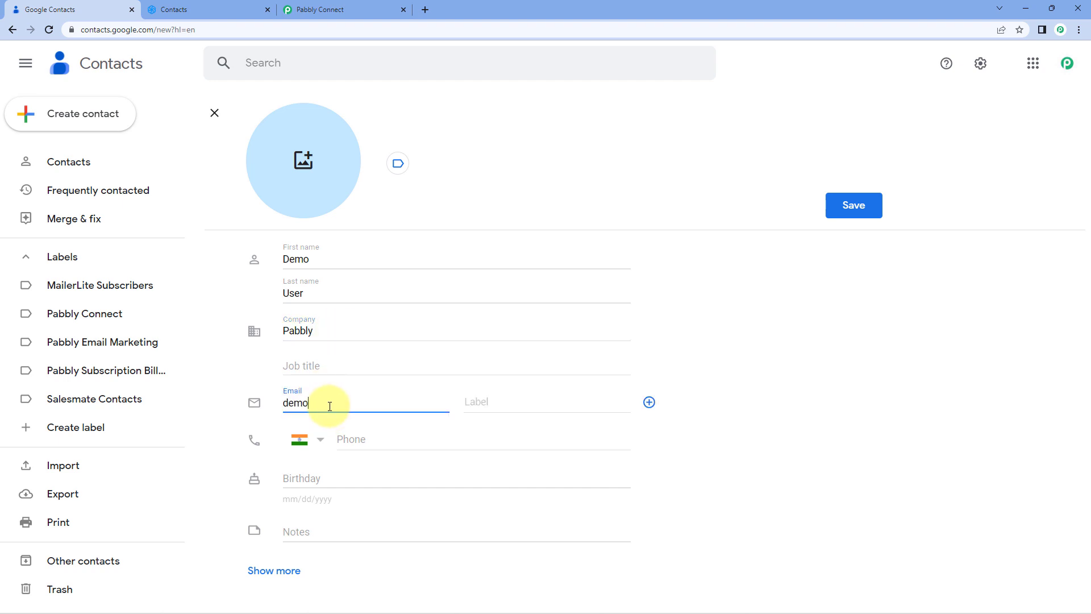
type("@")
key("Tab")
key("Tab")
key("Tab")
key("Tab")
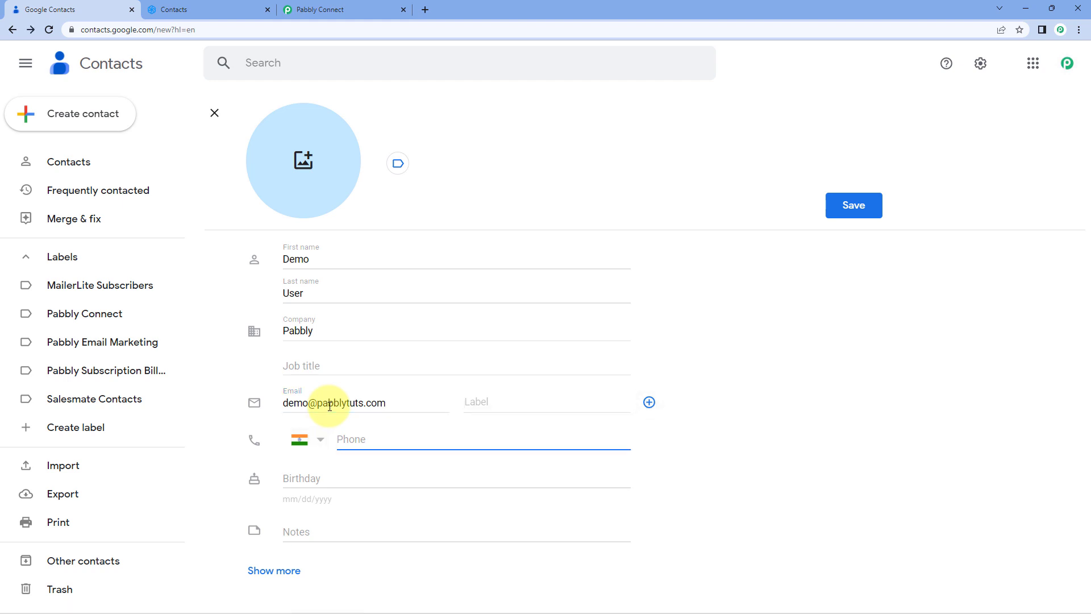
Fill in the contact's phone number
type("91000 00000")
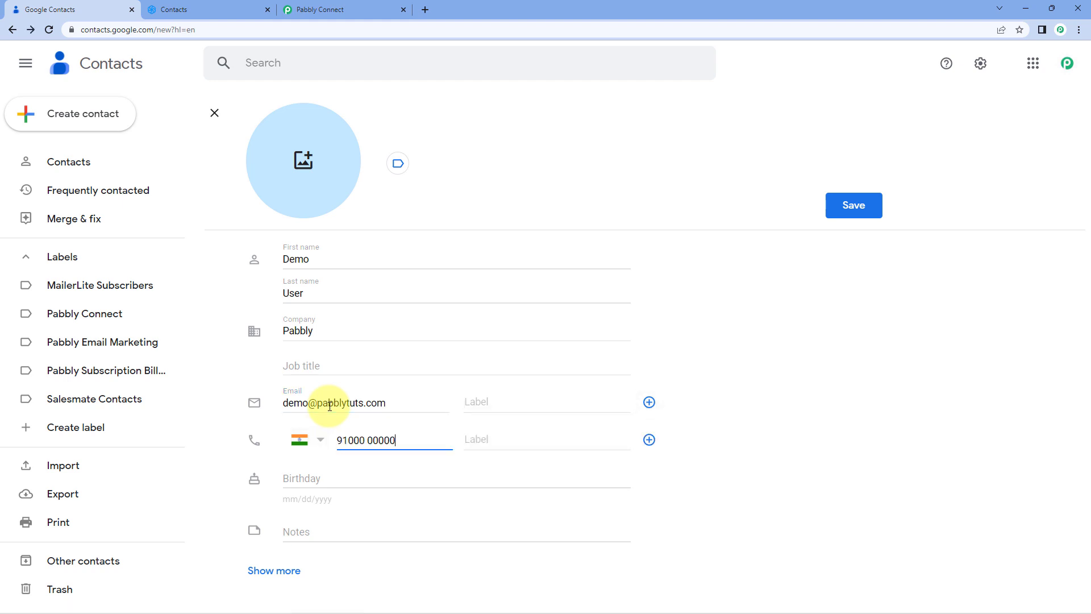
key("Tab")
key("Tab")
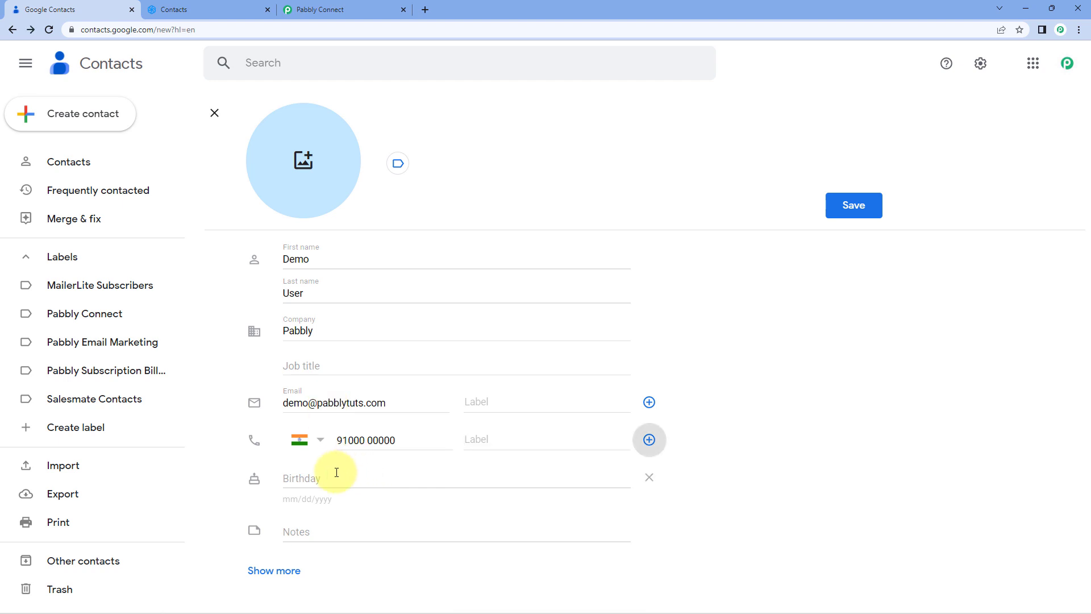
Enter a birthday for the contact, show more fields and try to save the contact
left_click(329, 478)
type("14061")
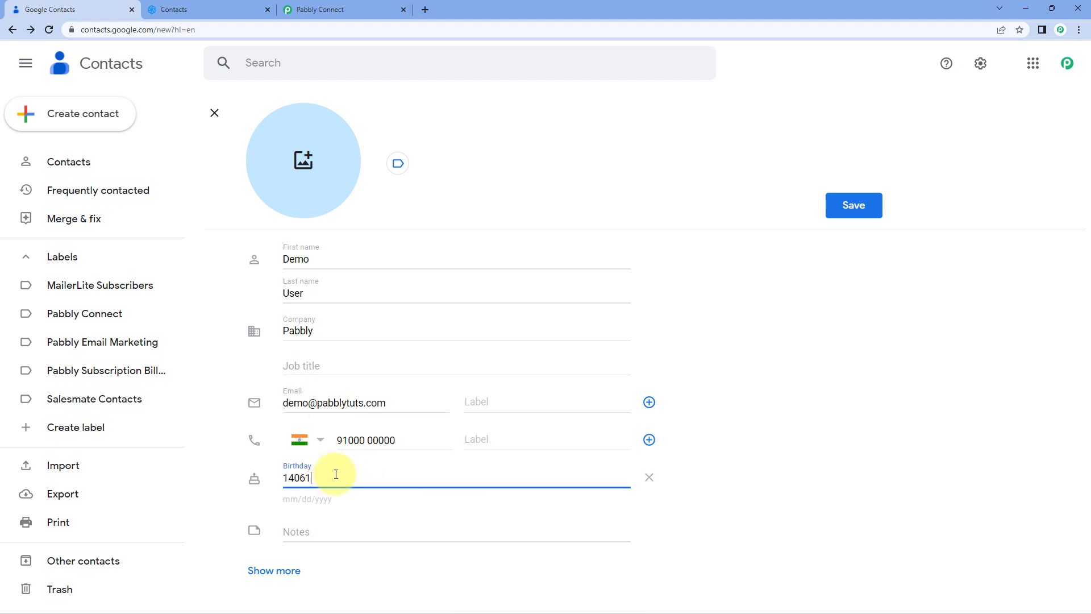
type("/")
type("/1999")
left_click(290, 571)
scroll(390, 365, "down", 3)
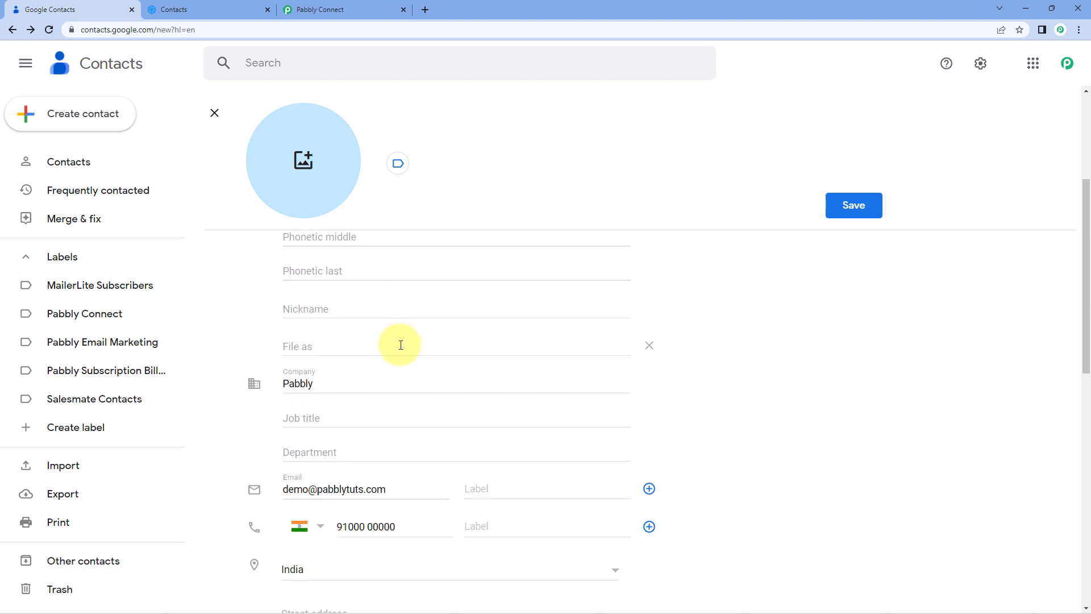
scroll(401, 345, "down", 10)
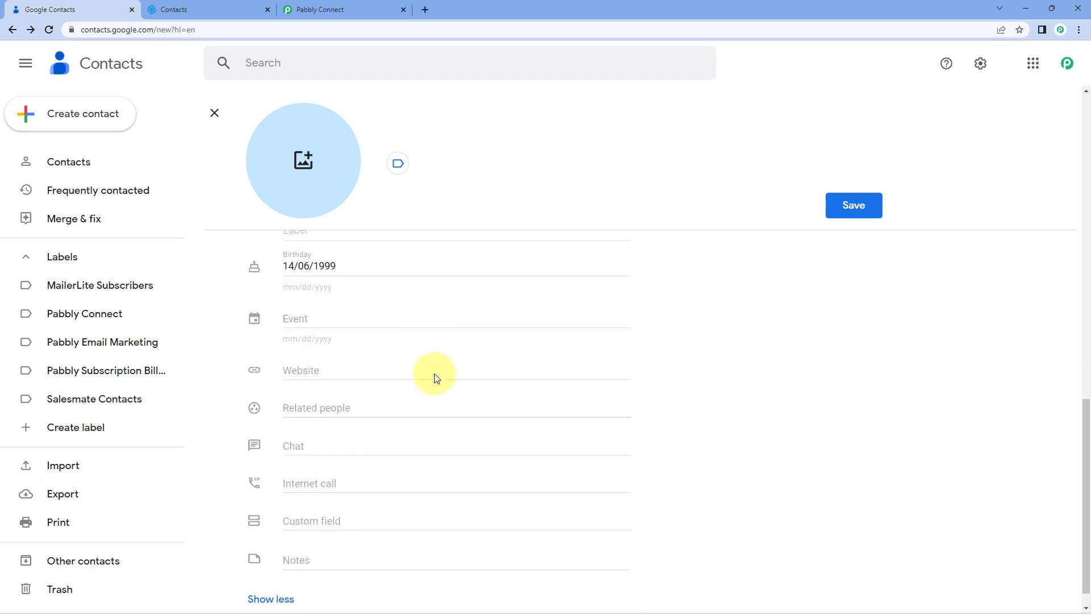
left_click(876, 208)
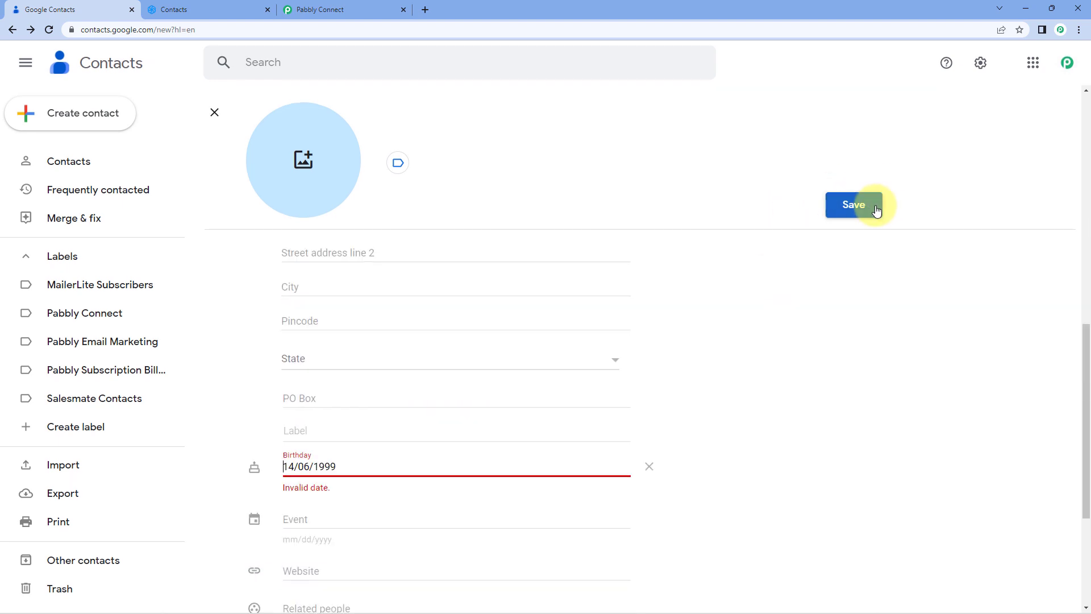
Clear the birthday field and save the new contact
left_click_drag(344, 469, 203, 462)
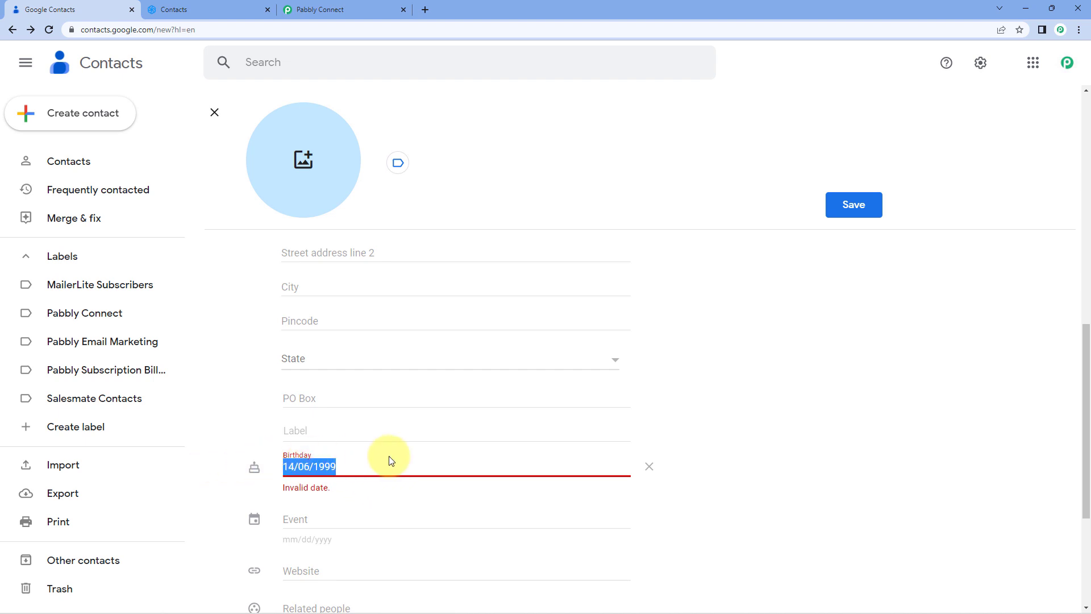
key("BackSpace")
left_click(647, 466)
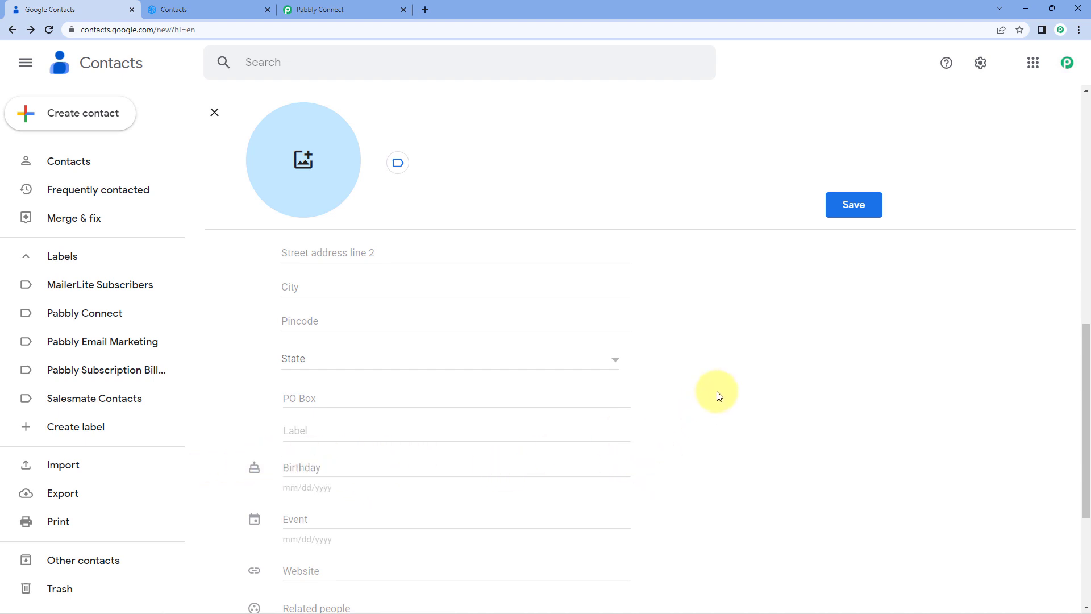
left_click(852, 204)
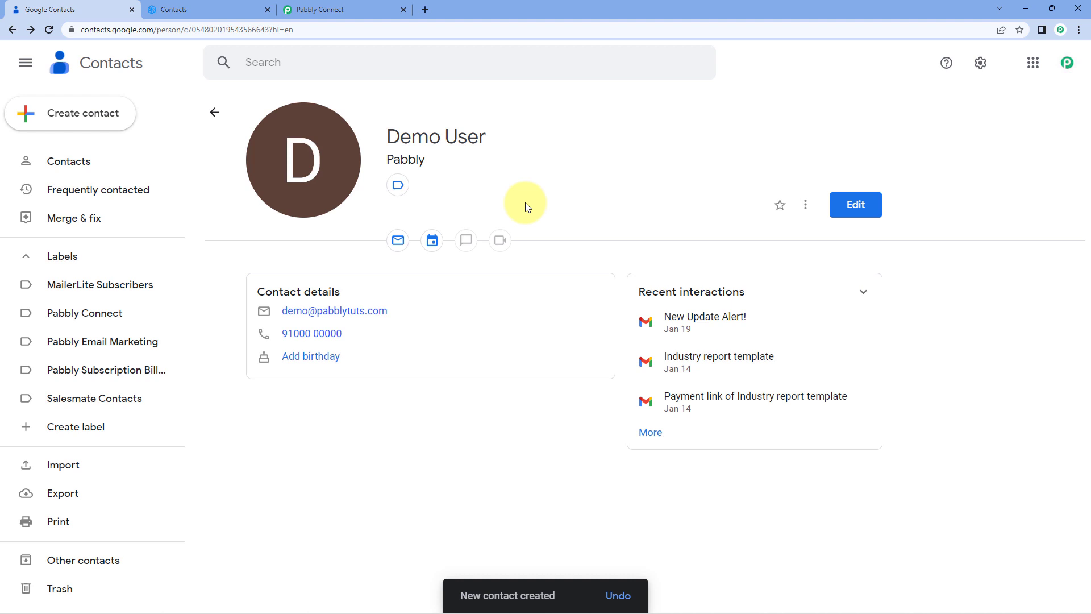
Switch back to the workflow and save the trigger while sending a test request
left_click(350, 5)
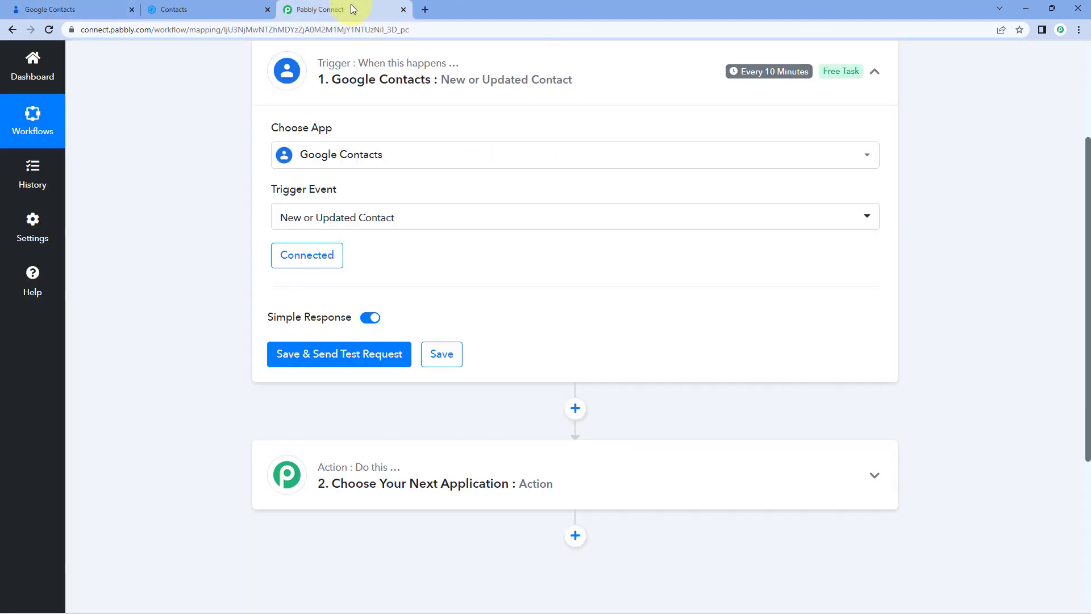
left_click(390, 360)
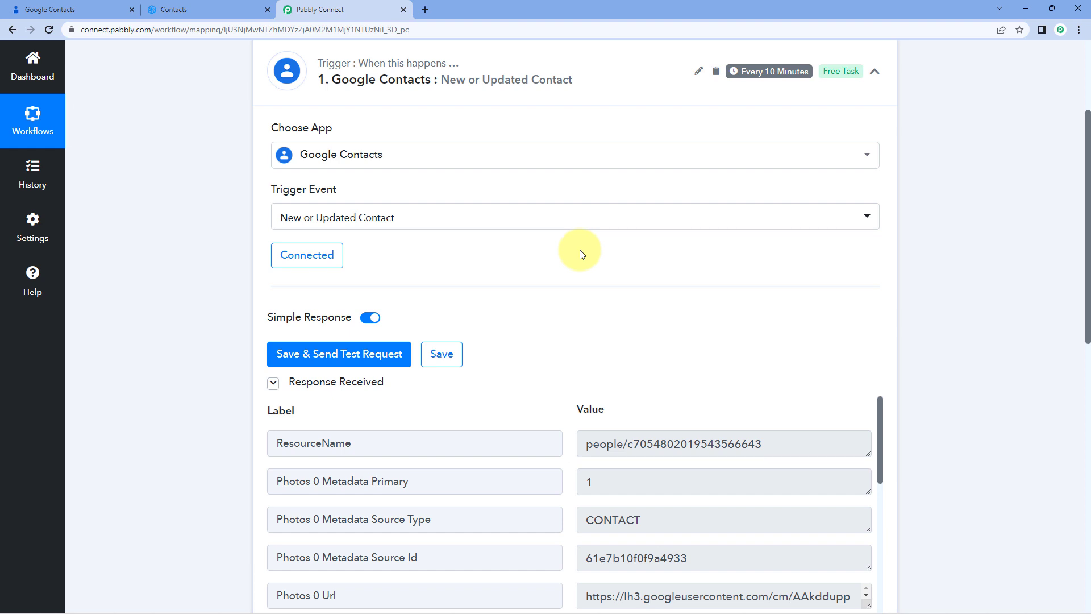
scroll(574, 267, "down", 3)
scroll(548, 195, "down", 2)
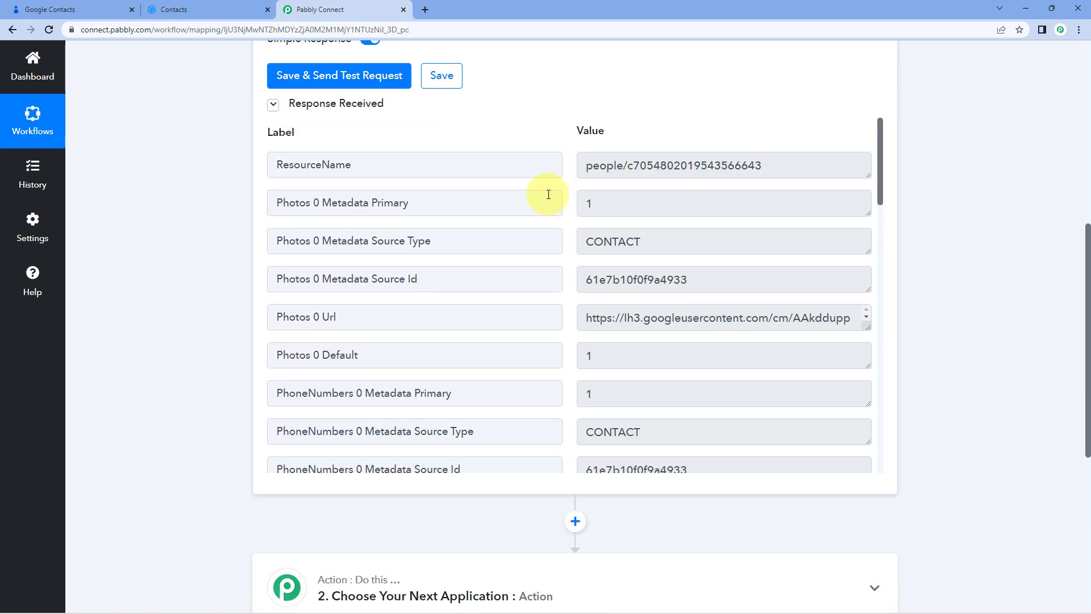
Review the contact fields received in the trigger's test response, such as phone, organization, names and email
scroll(565, 226, "down", 3)
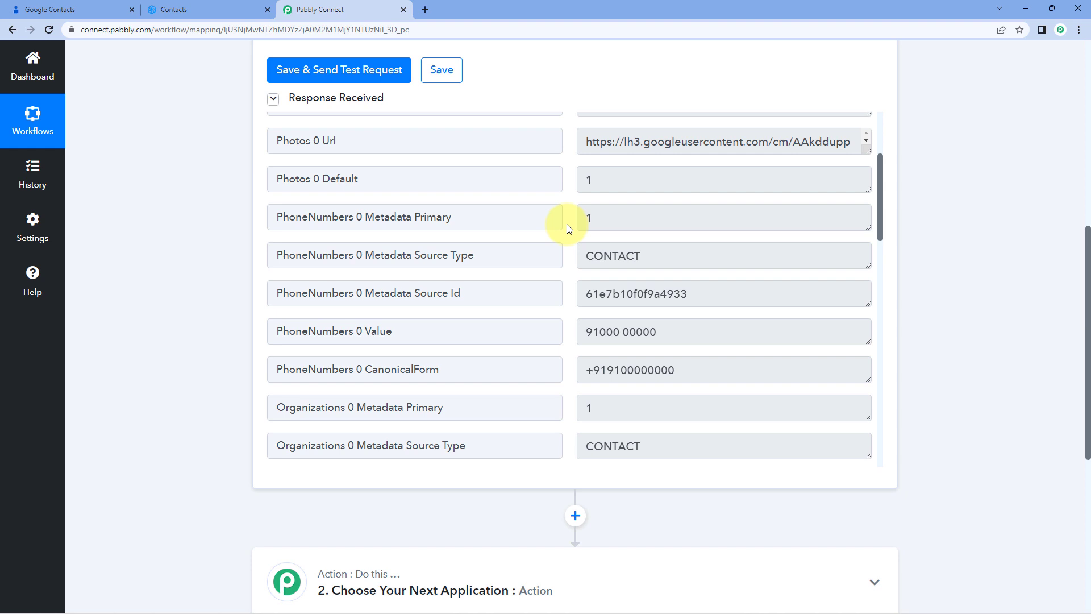
scroll(566, 227, "down", 1)
triple_click(613, 312)
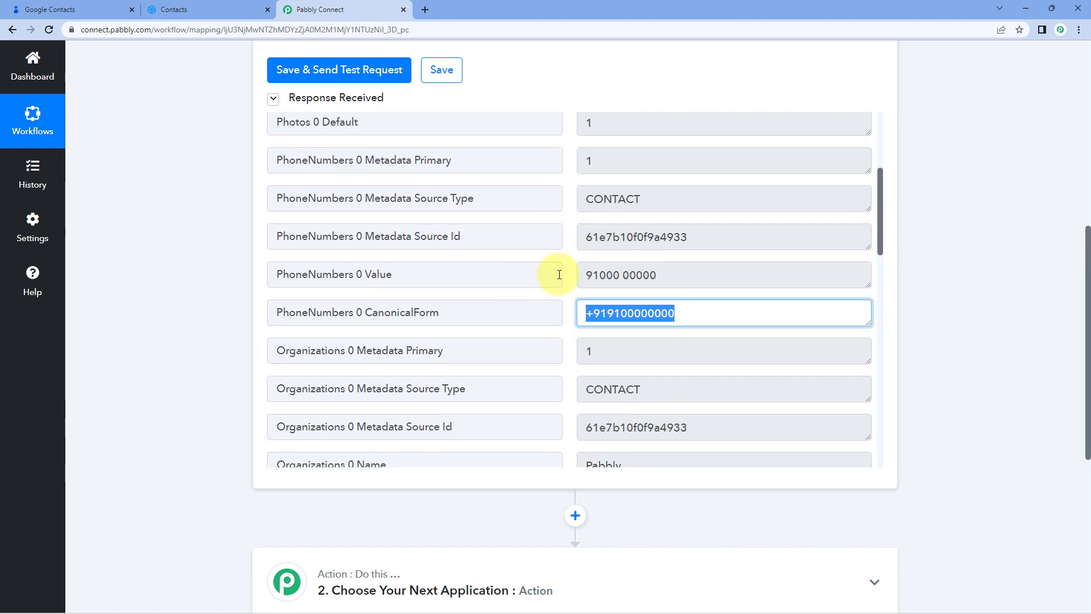
scroll(563, 276, "down", 4)
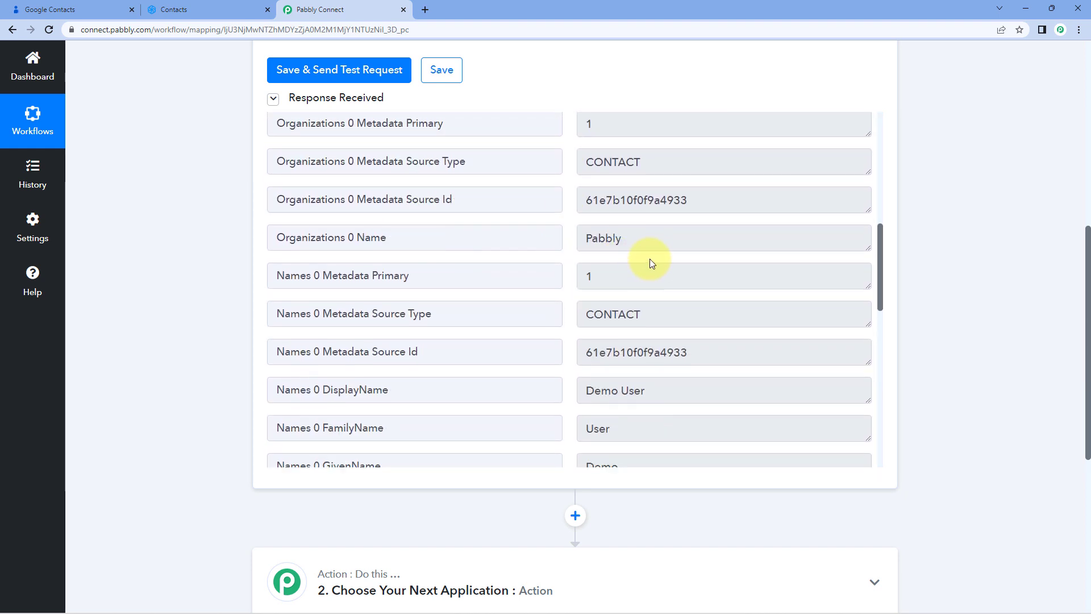
double_click(616, 242)
scroll(558, 266, "down", 3)
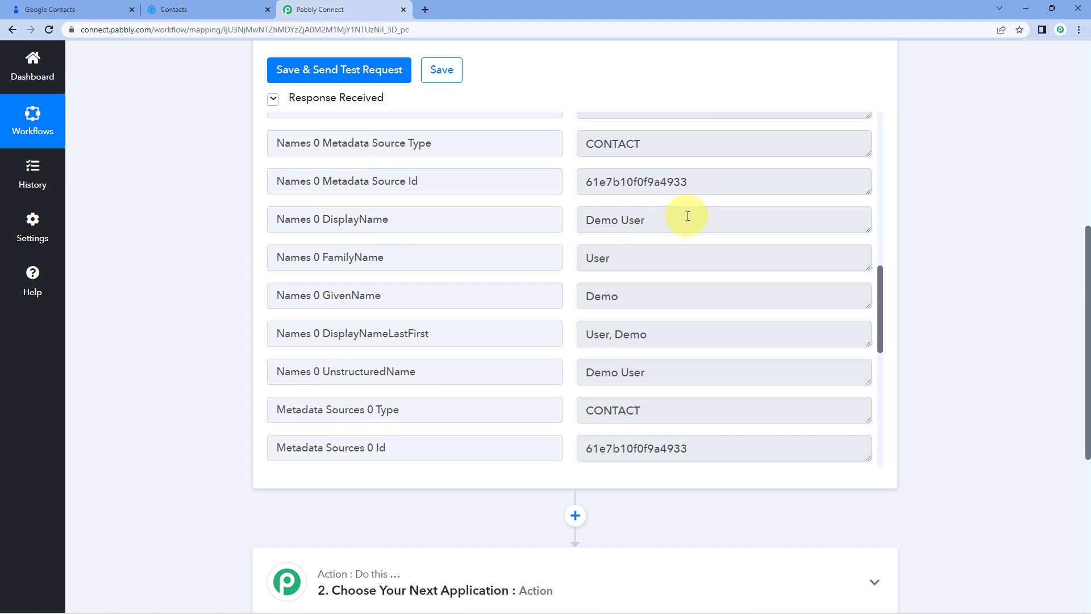
triple_click(687, 216)
triple_click(615, 250)
triple_click(616, 295)
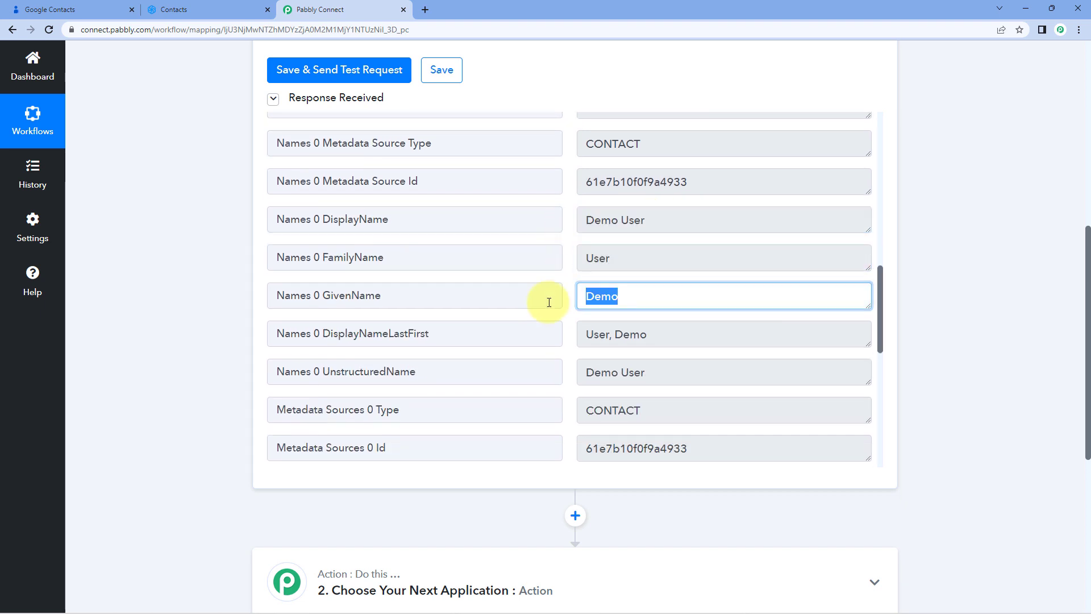
triple_click(630, 254)
triple_click(654, 224)
scroll(567, 258, "down", 3)
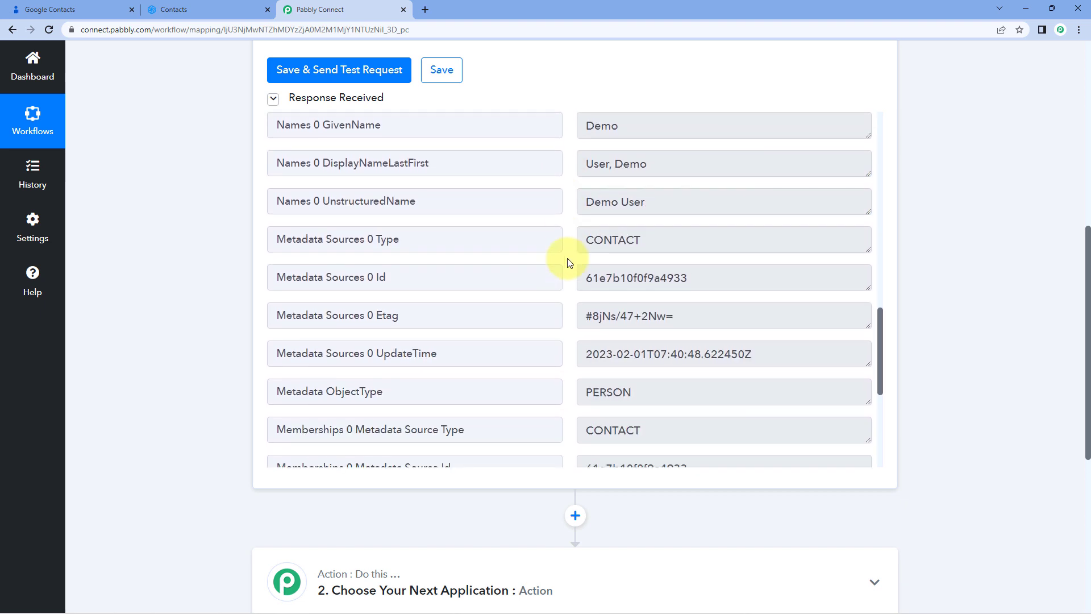
scroll(569, 262, "down", 5)
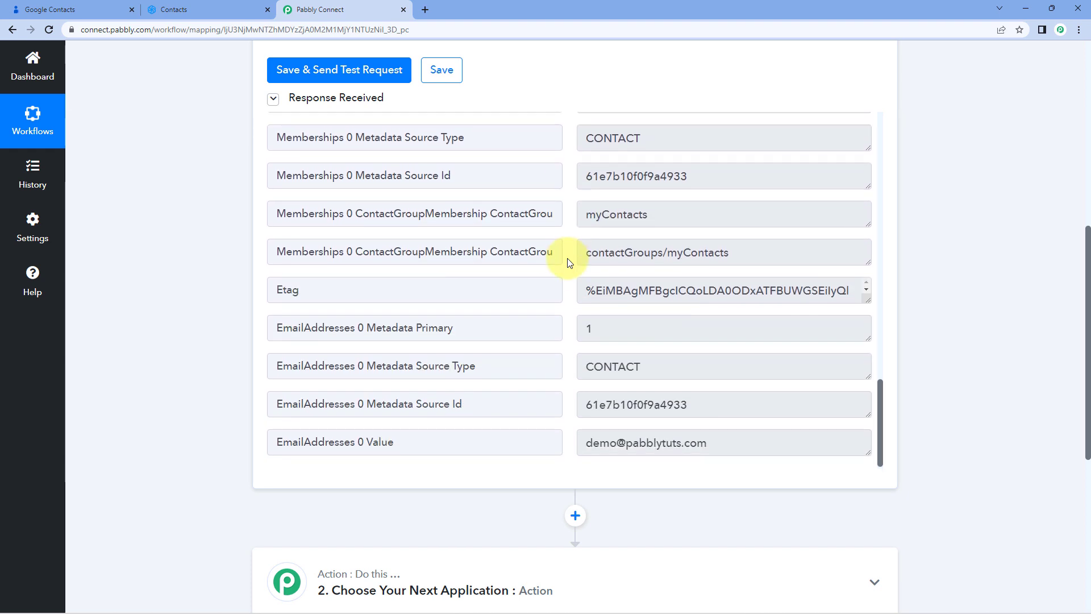
triple_click(732, 442)
left_click(565, 342)
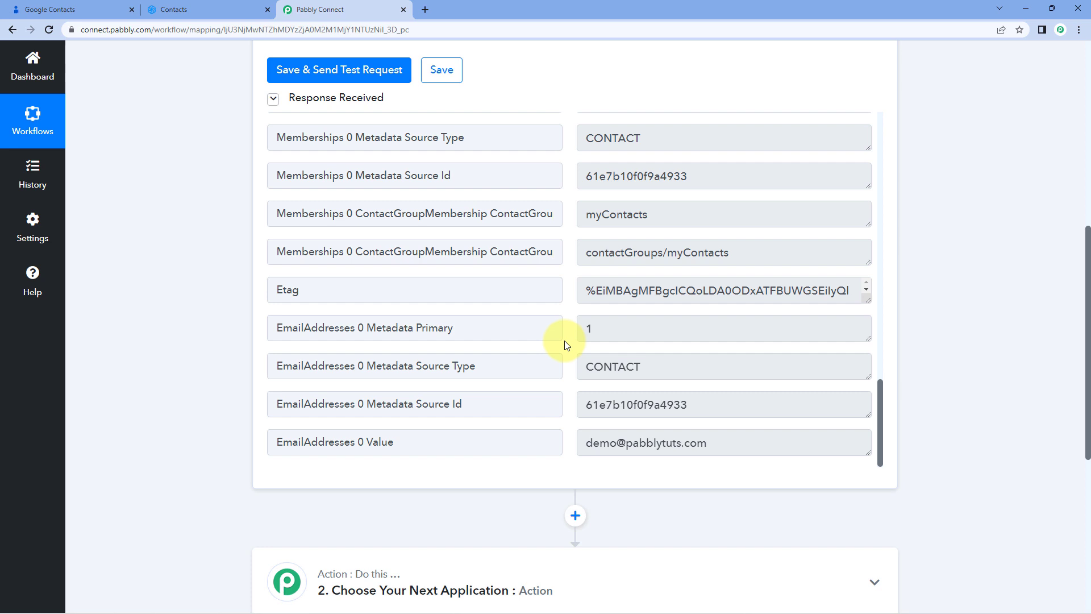
Expand the action step and choose Sendinblue as the action application
scroll(565, 341, "down", 6)
left_click(319, 202)
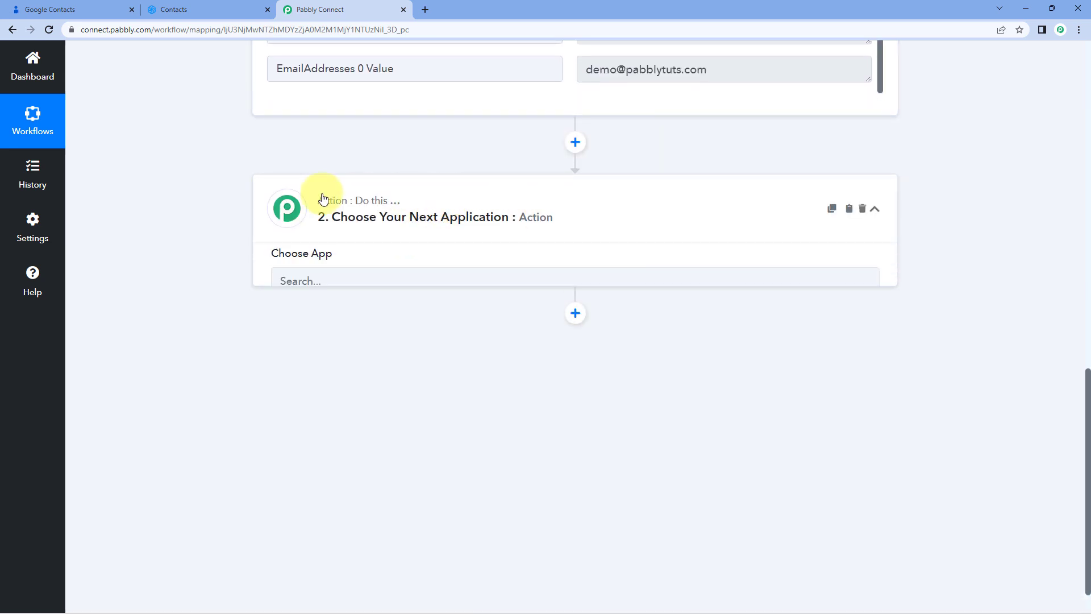
scroll(186, 253, "down", 1)
left_click(326, 232)
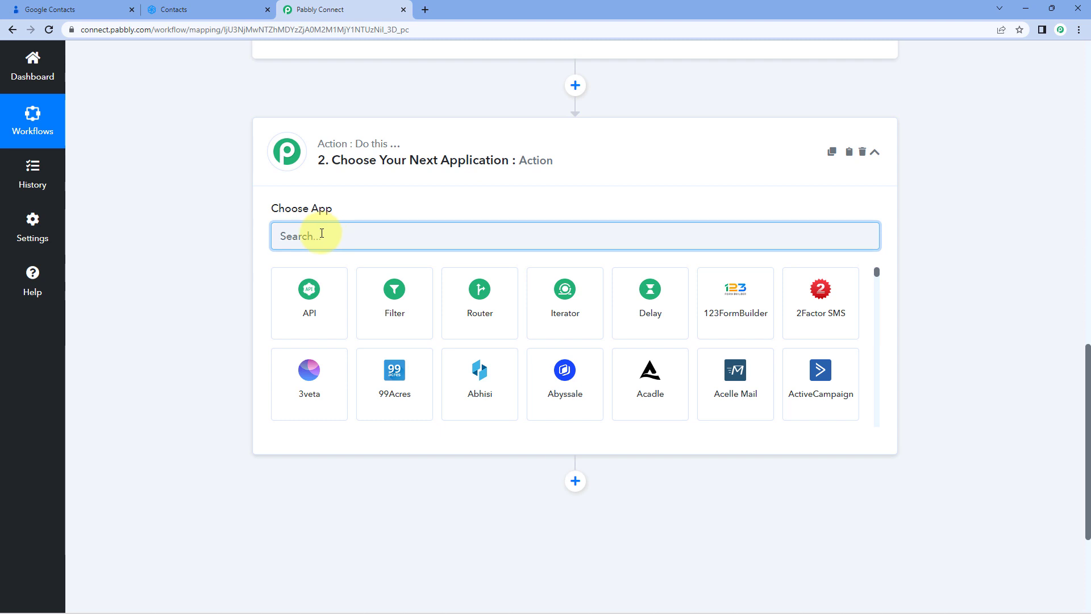
type("SendIn")
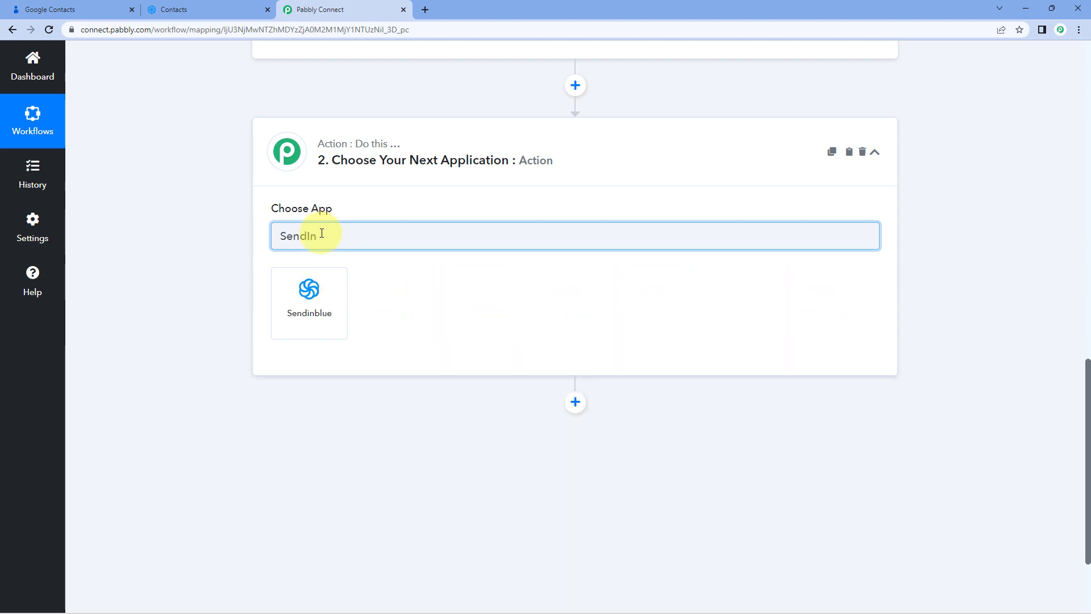
left_click(326, 322)
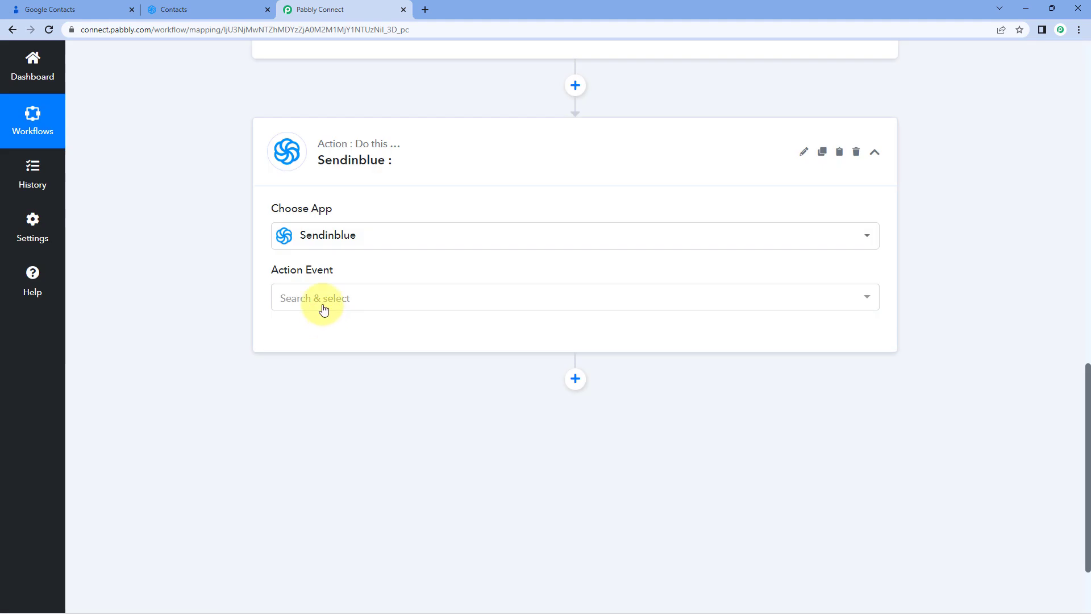
Set the action event to Create or Update Contact and start adding a new Sendinblue connection
left_click(360, 294)
scroll(171, 305, "down", 2)
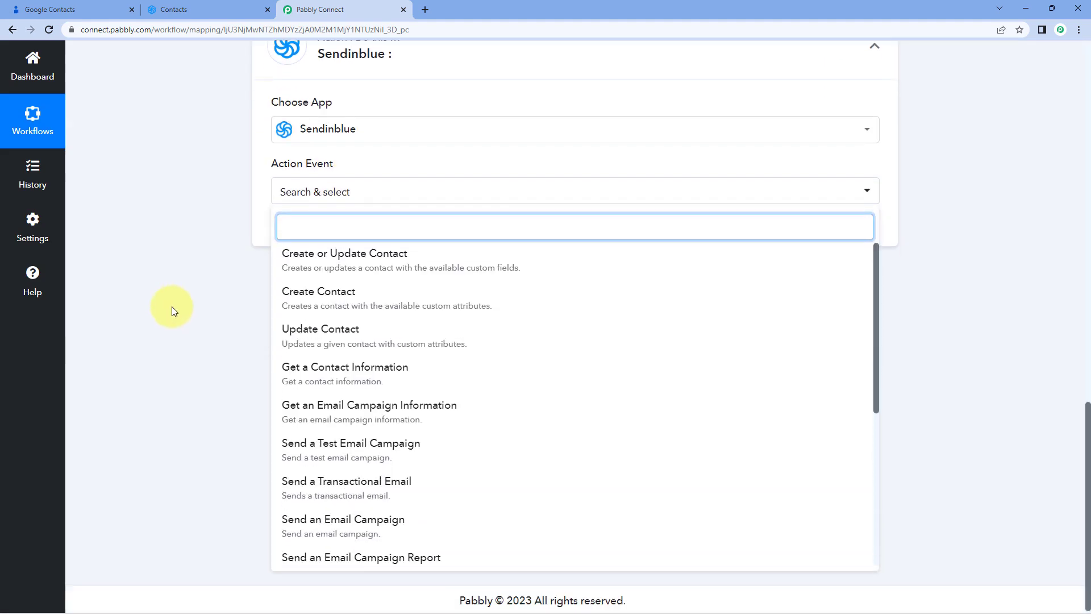
scroll(411, 289, "down", 5)
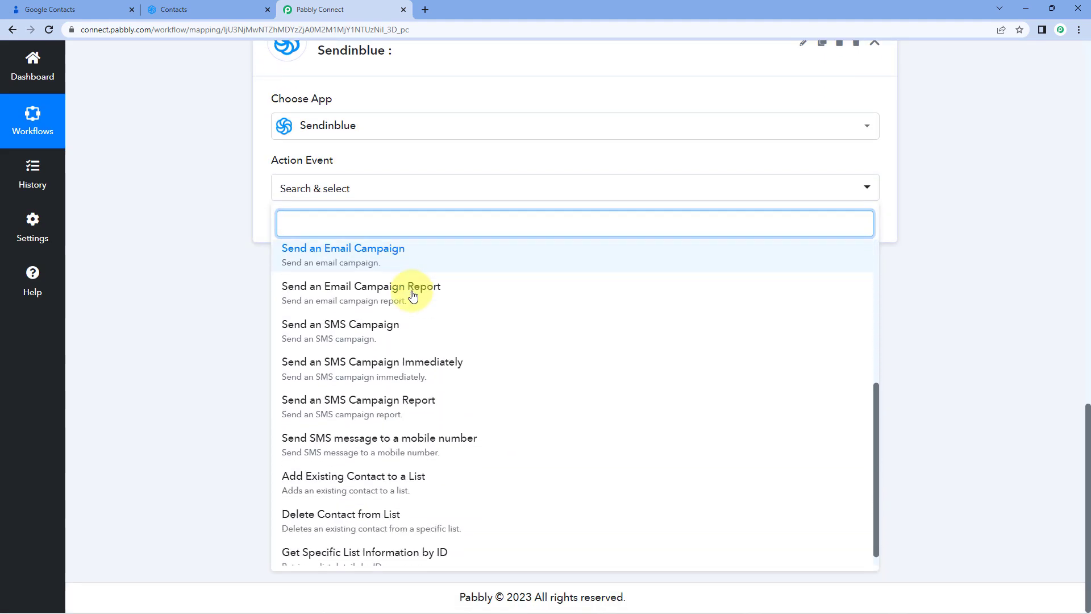
scroll(410, 295, "up", 1)
scroll(413, 296, "up", 4)
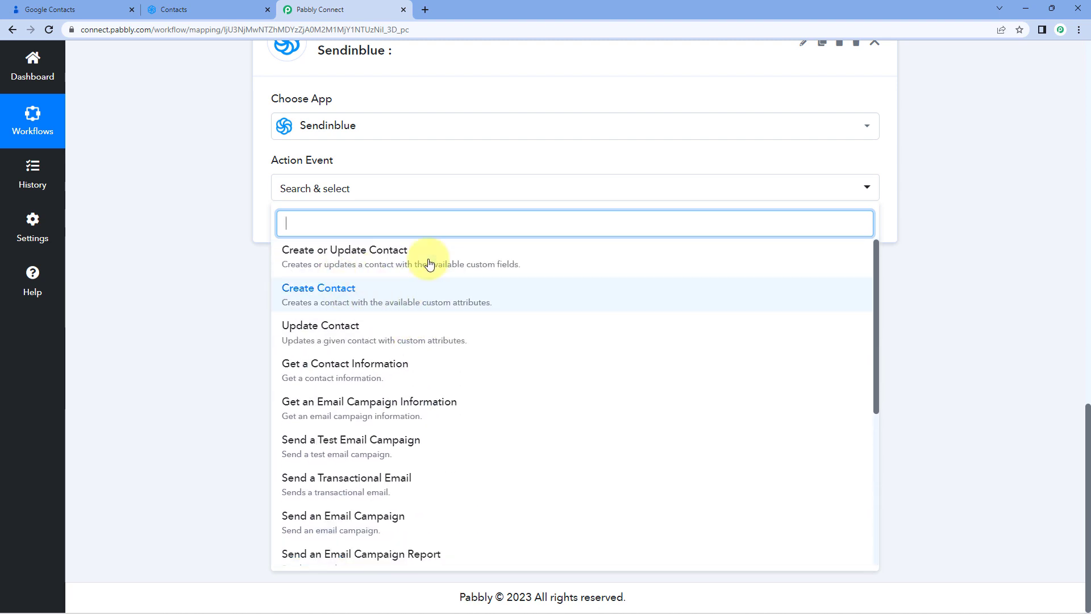
left_click(367, 253)
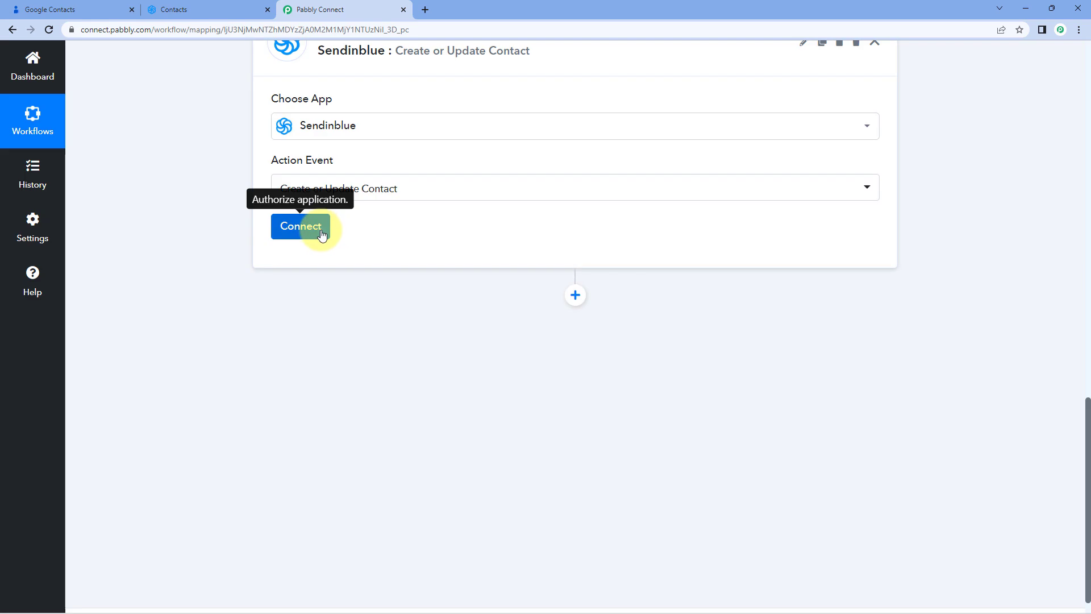
left_click(319, 232)
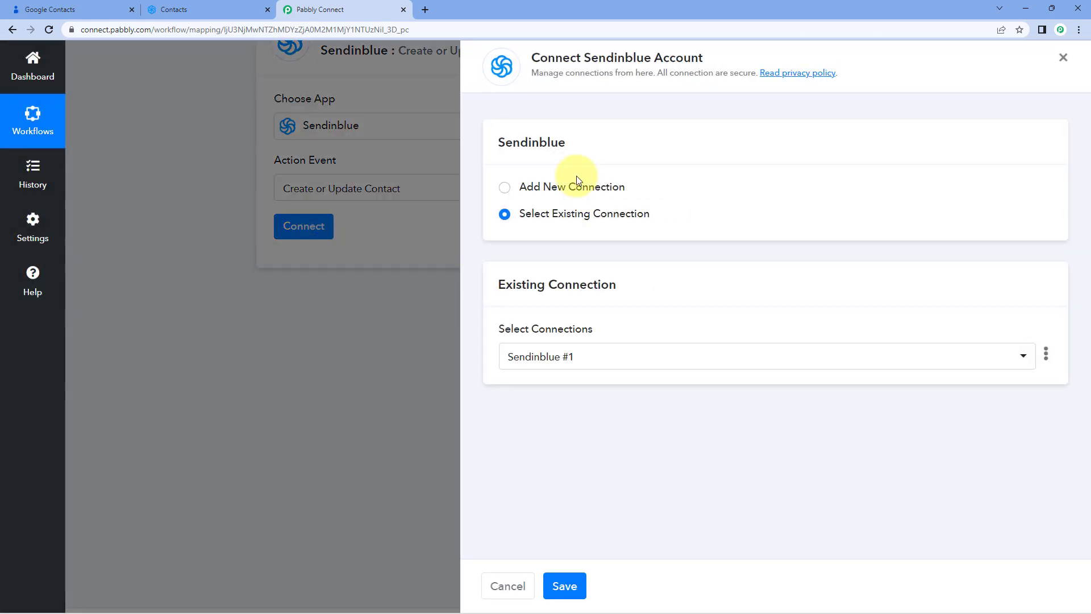
left_click(504, 188)
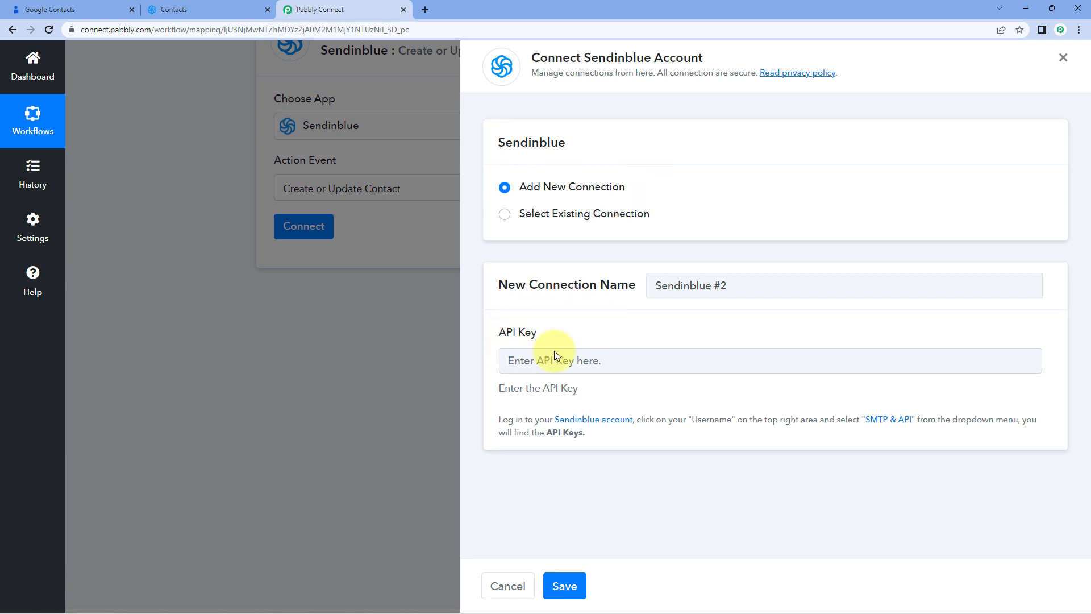
Switch to the Sendinblue tab and open the API Keys section of the SMTP & API settings
left_click(169, 8)
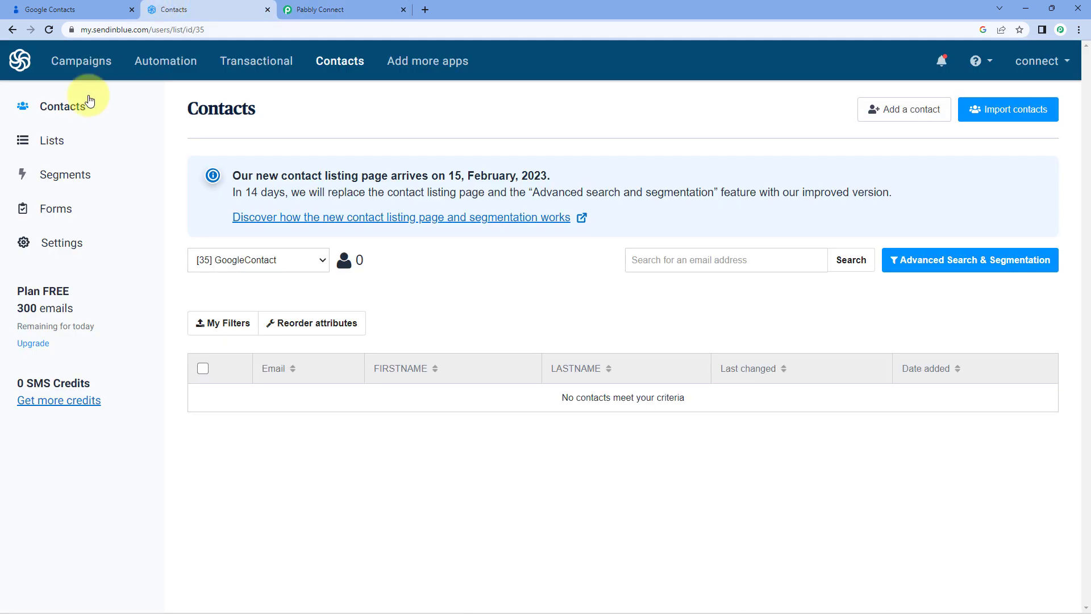
left_click(1065, 63)
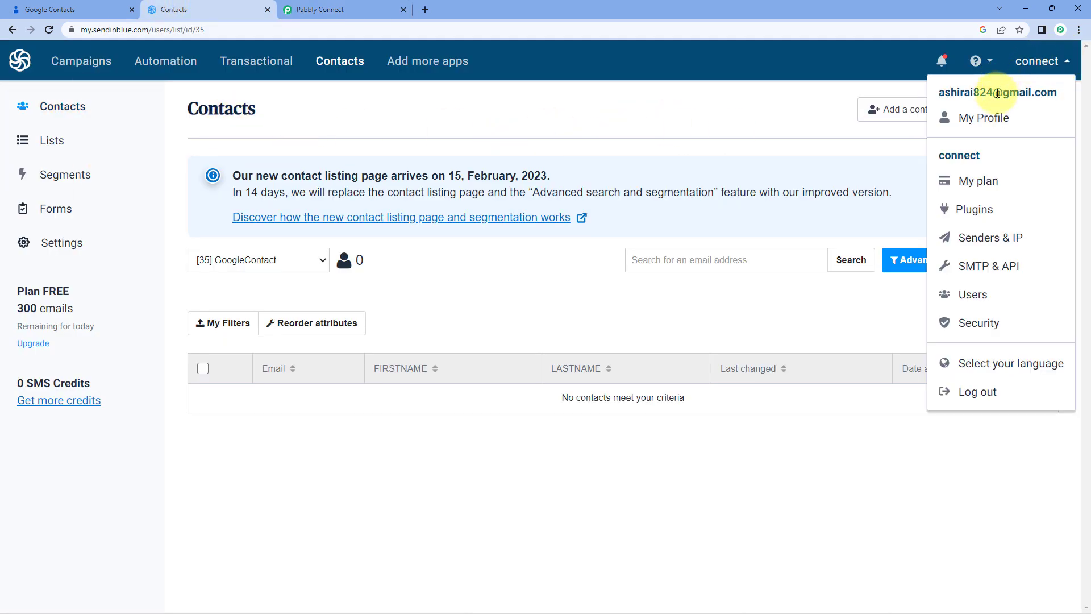
left_click(996, 270)
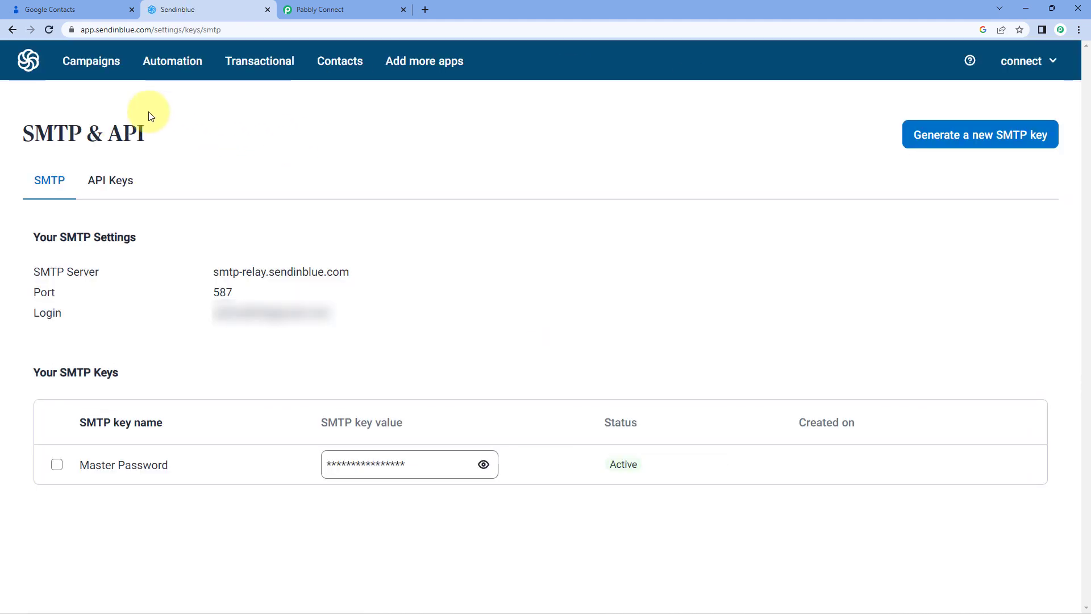
left_click(120, 185)
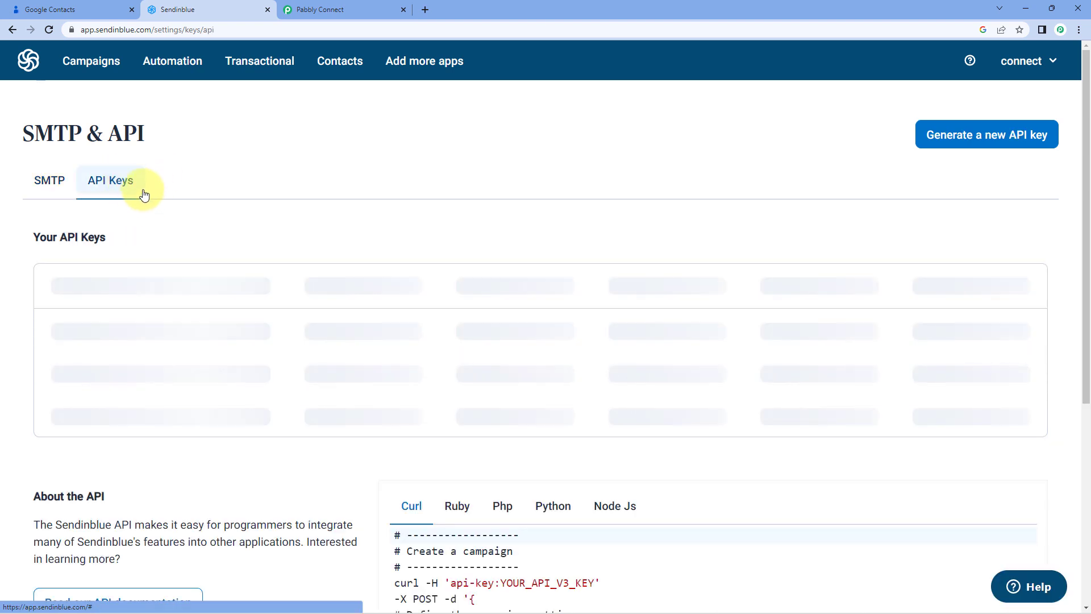
Generate a new Sendinblue API key named Pabbly and copy the key
left_click(956, 145)
left_click(364, 222)
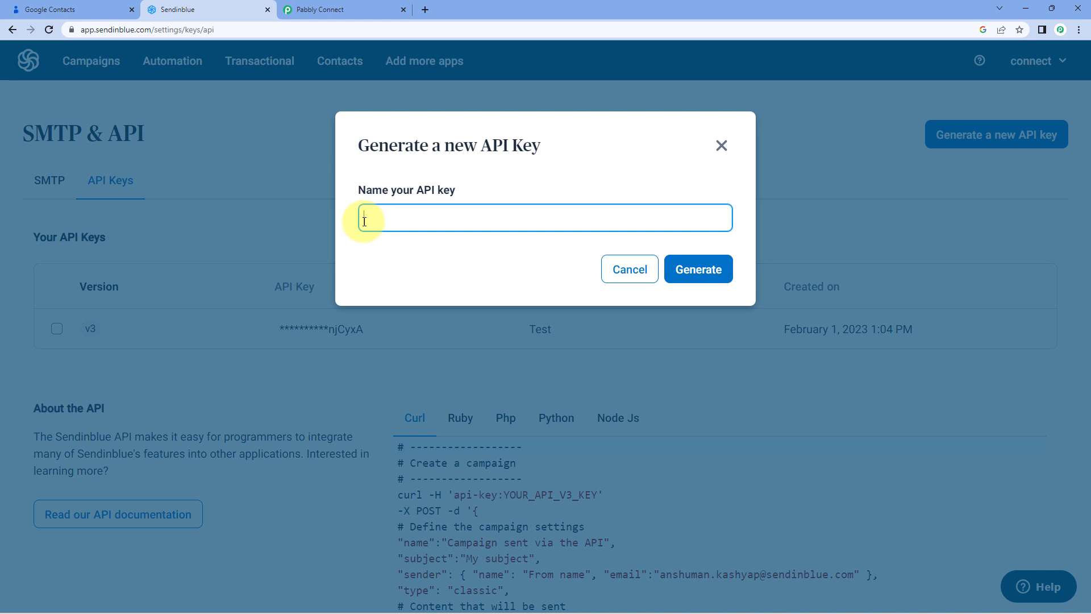
type("Pabbly")
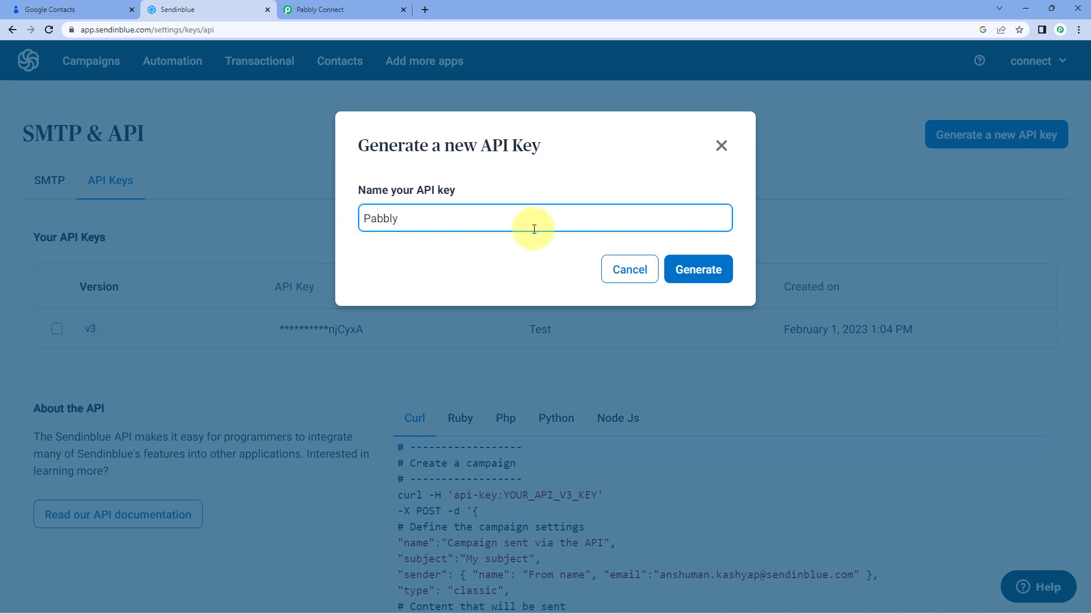
left_click(702, 269)
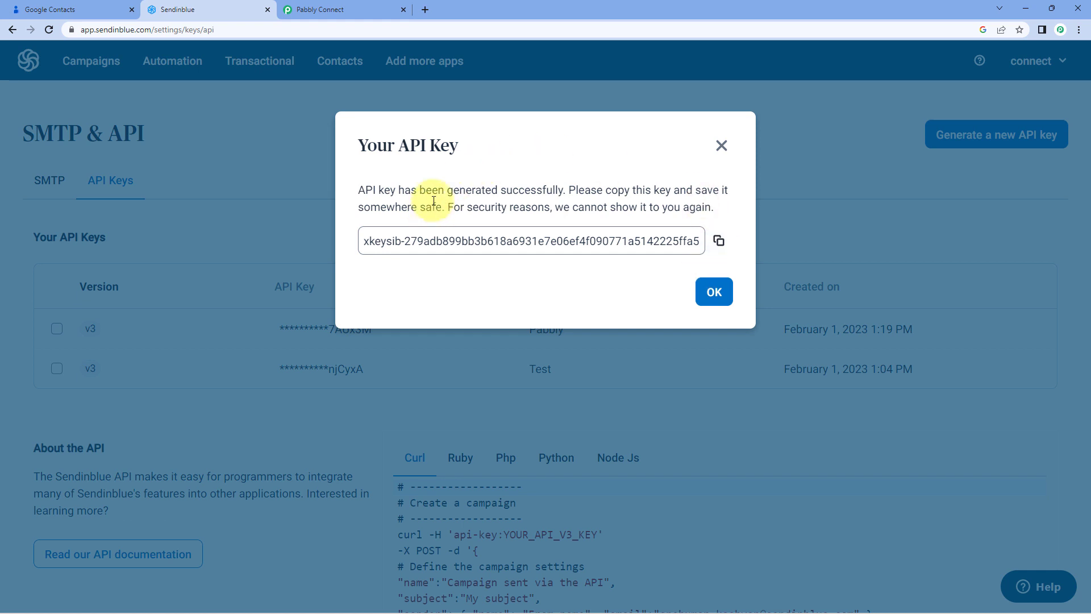
left_click(716, 242)
left_click(714, 292)
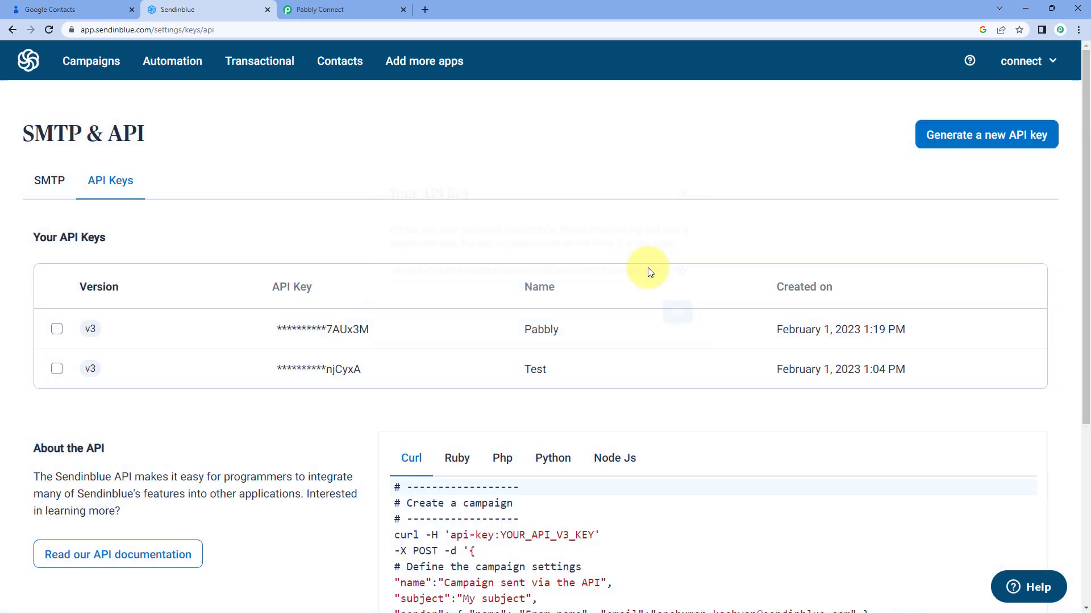
Return to the workflow, paste the copied API key into the new connection and save it
left_click(358, 9)
left_click(572, 360)
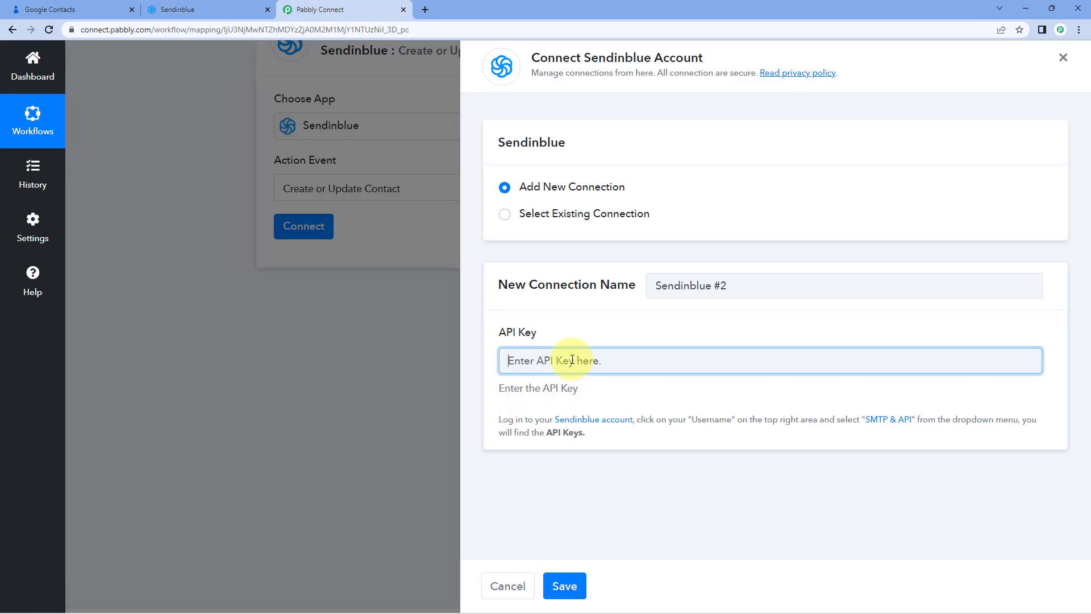
right_click(572, 360)
left_click(626, 448)
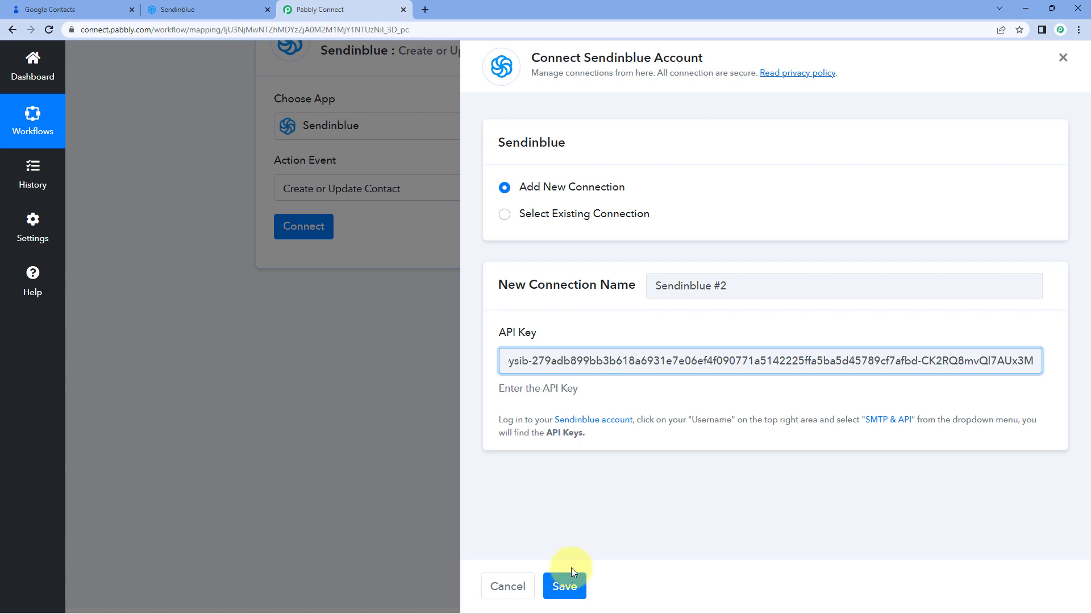
left_click(562, 584)
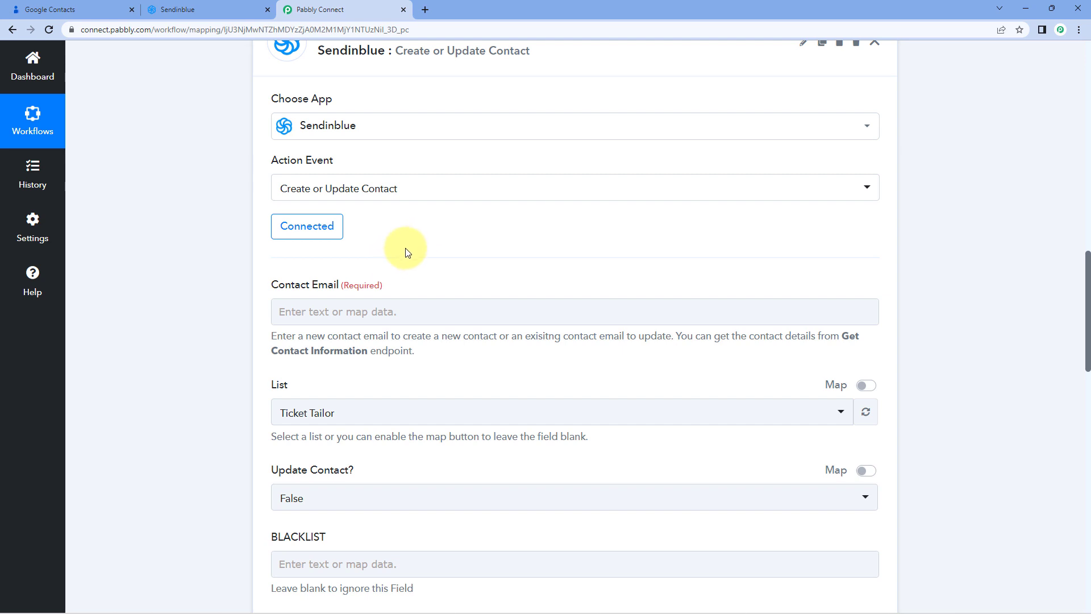
Locate the contact's email address value in the trigger response before mapping the Contact Email field
scroll(528, 263, "up", 8)
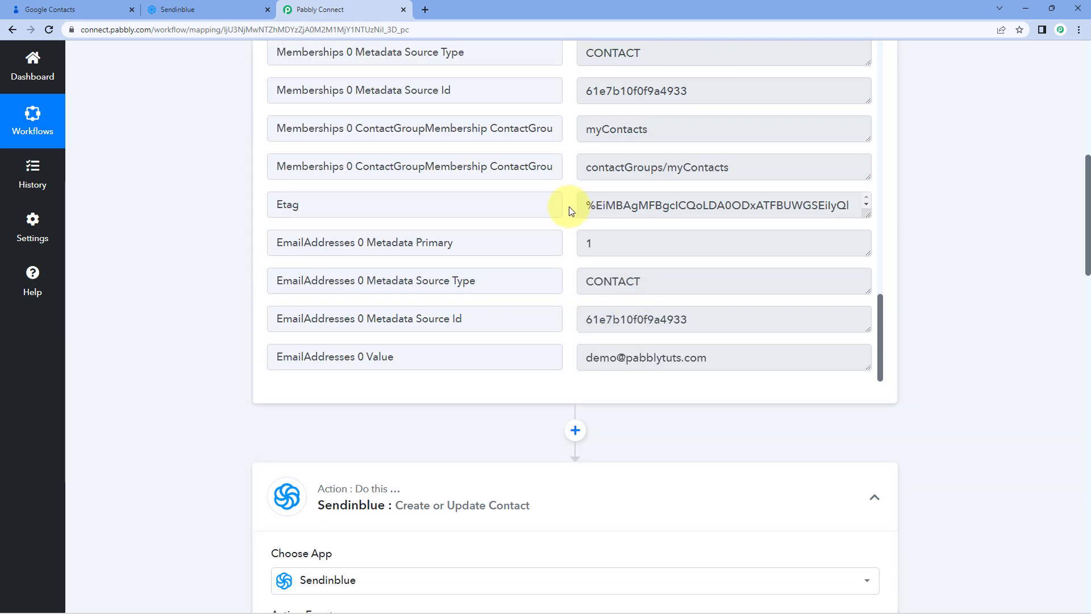
scroll(625, 284, "down", 1)
left_click_drag(735, 302, 567, 310)
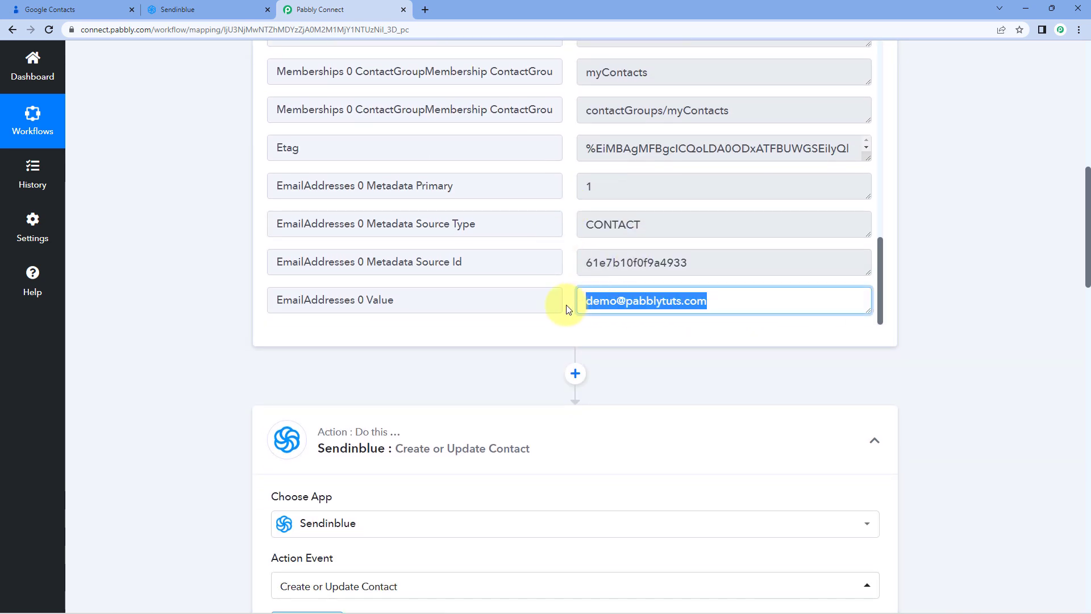
left_click(565, 276)
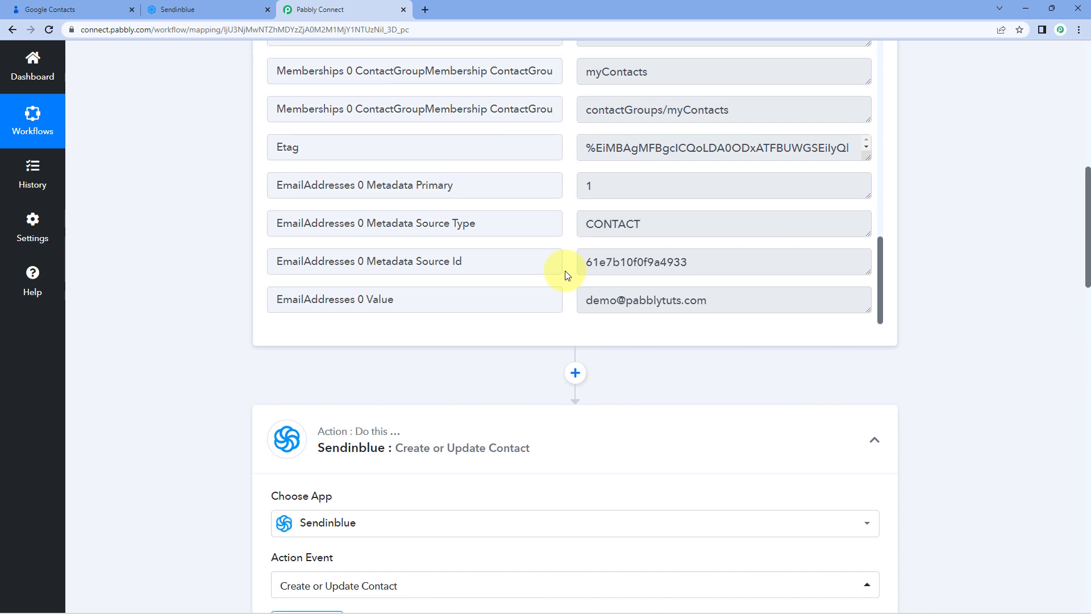
scroll(565, 273, "down", 1)
left_click_drag(581, 242, 728, 239)
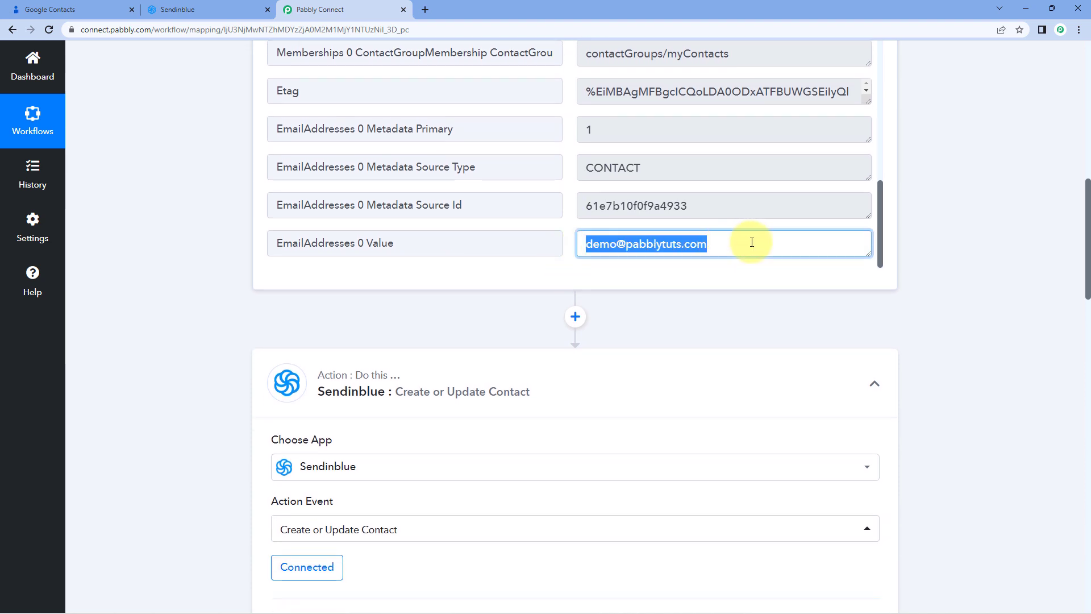
left_click(751, 242)
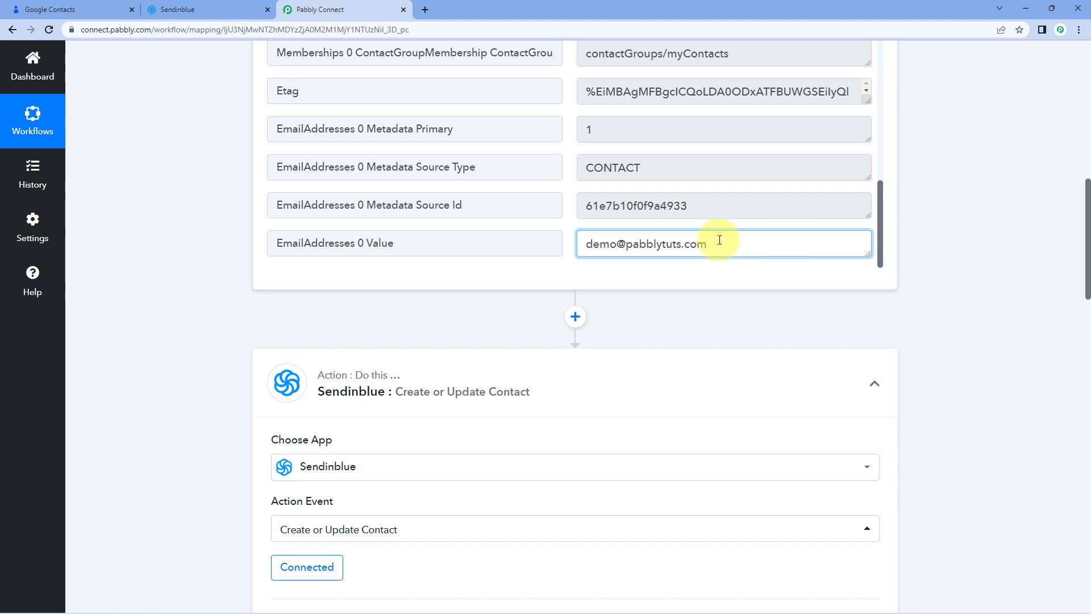
scroll(227, 278, "down", 6)
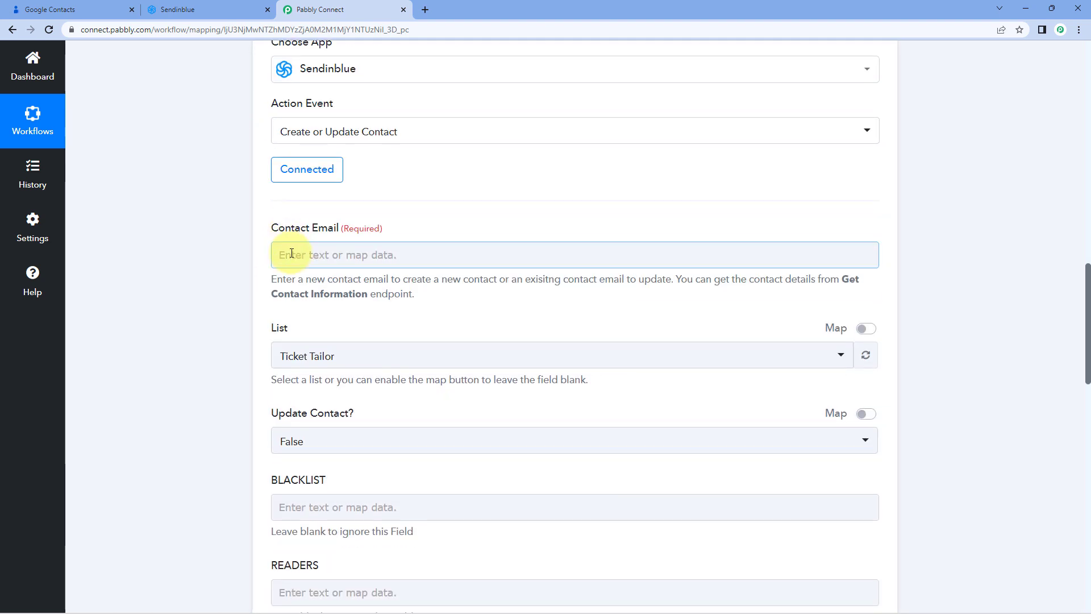
Map the Contact Email field to the trigger's EmailAddresses 0 Value from the Google Contacts step
left_click(332, 255)
scroll(235, 228, "down", 2)
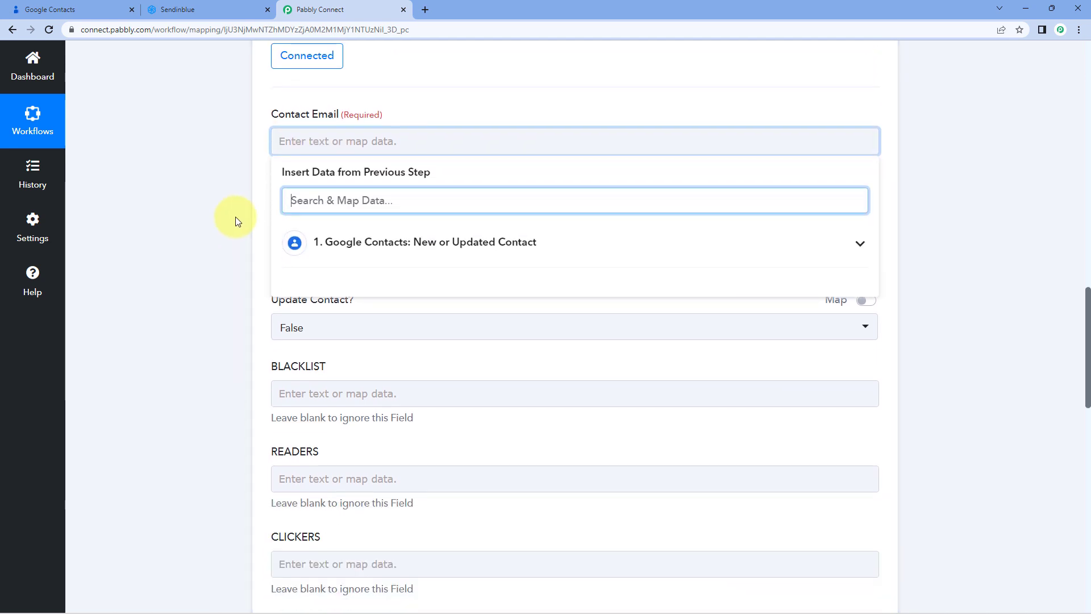
left_click(437, 241)
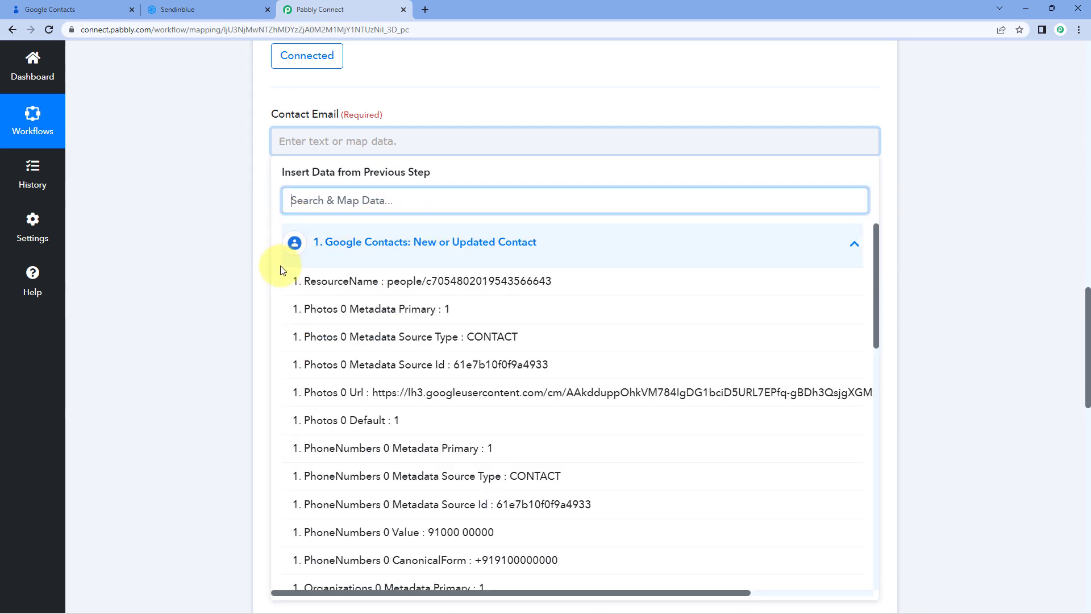
scroll(414, 341, "down", 15)
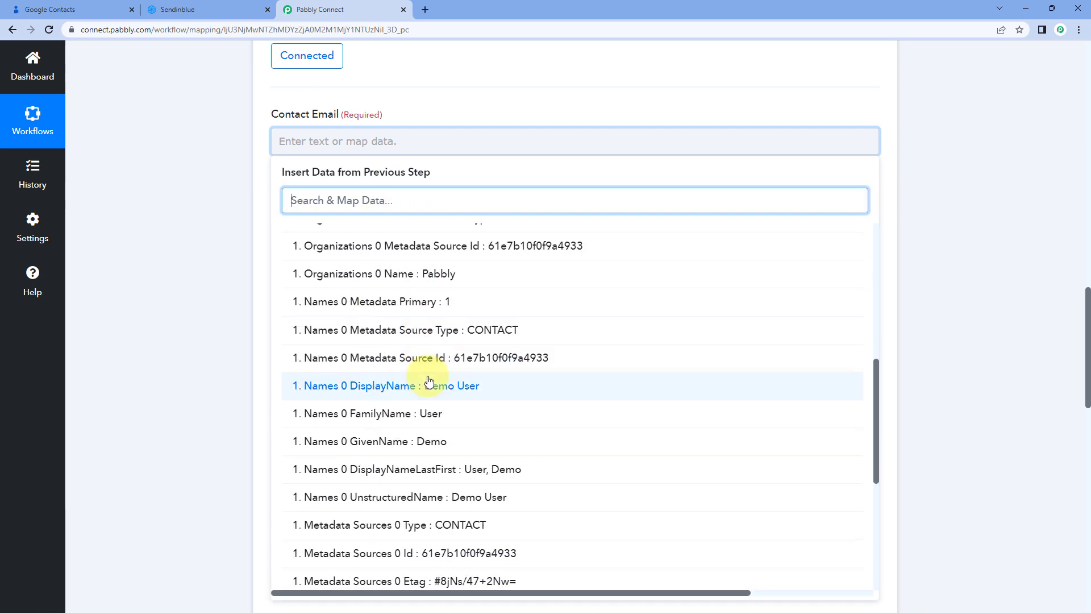
scroll(398, 398, "down", 3)
left_click(392, 562)
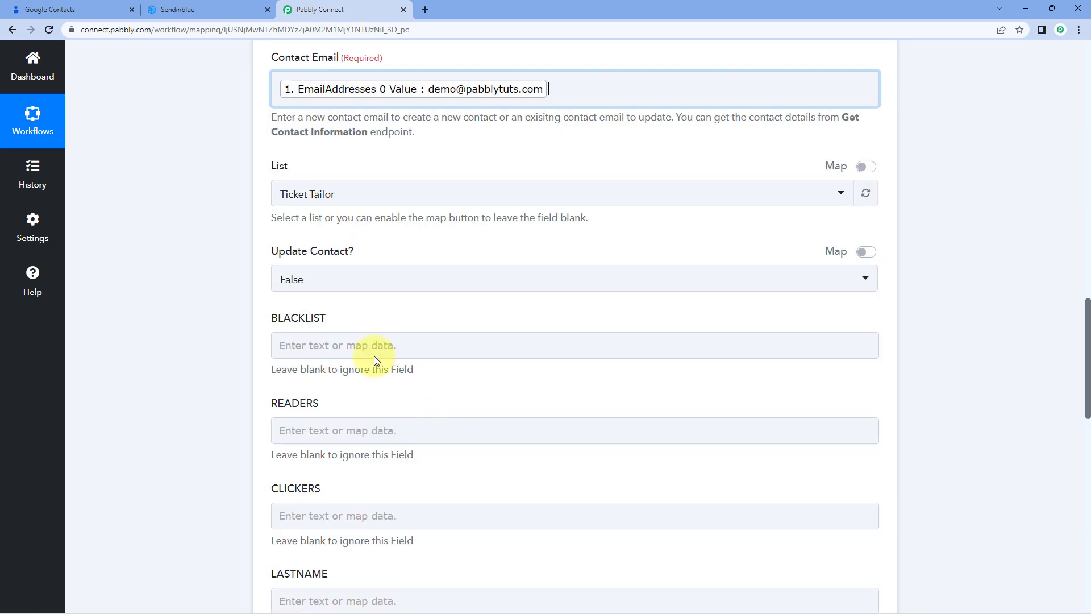
left_click(269, 236)
scroll(398, 170, "up", 1)
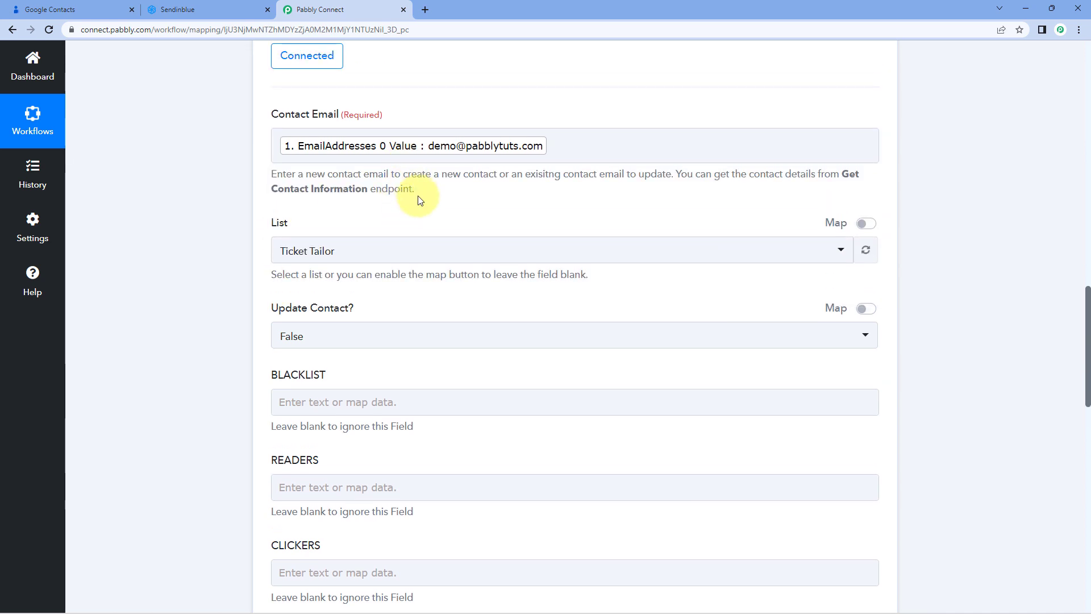
Compare the List options with the contact in Google Contacts and the contact lists in Sendinblue
left_click(72, 9)
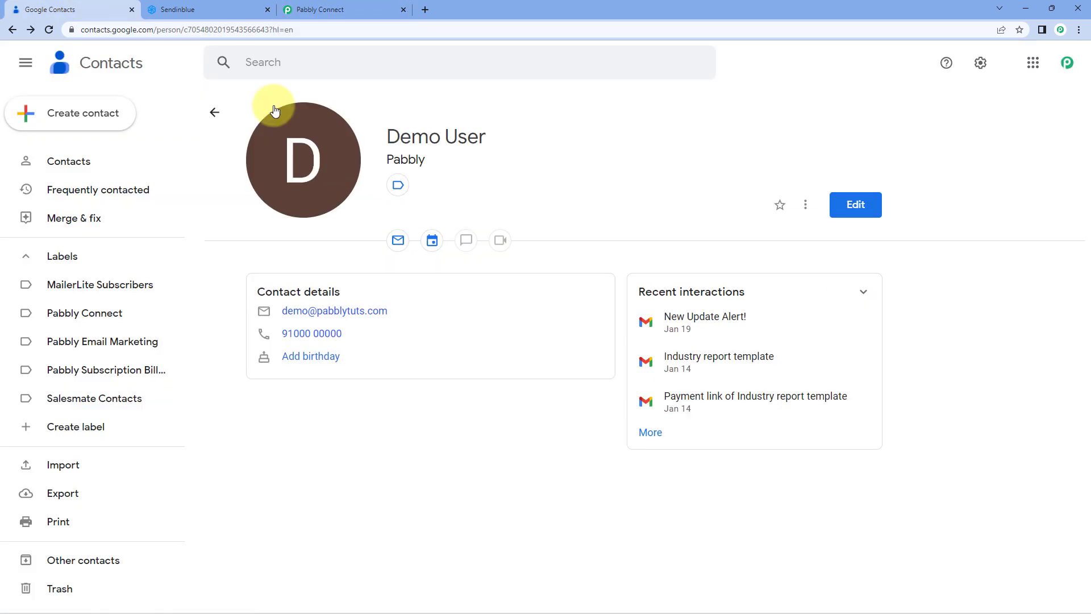
left_click(361, 3)
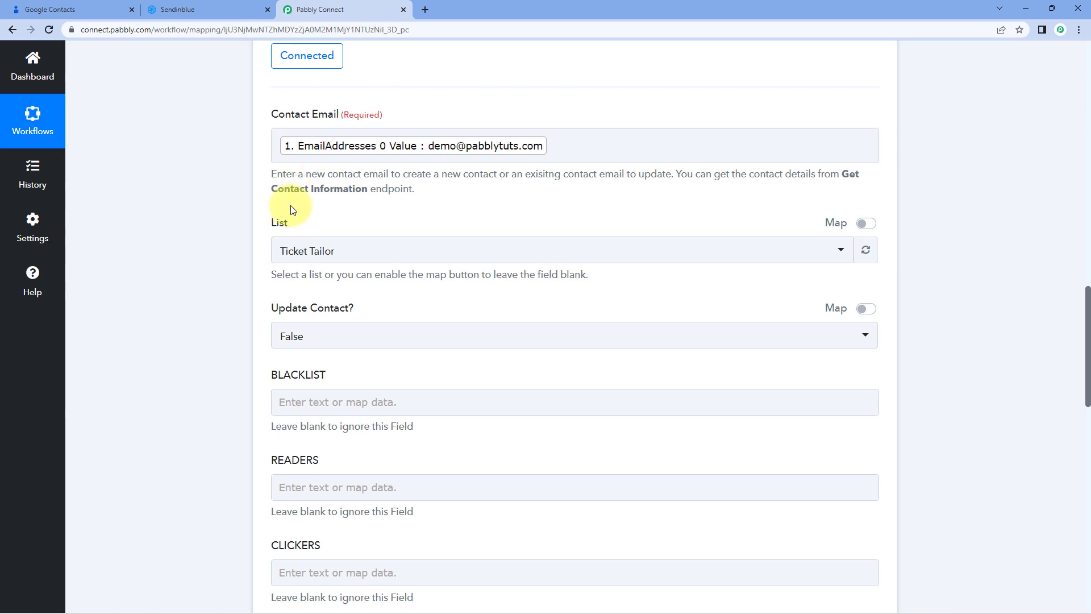
left_click(382, 254)
scroll(210, 286, "down", 1)
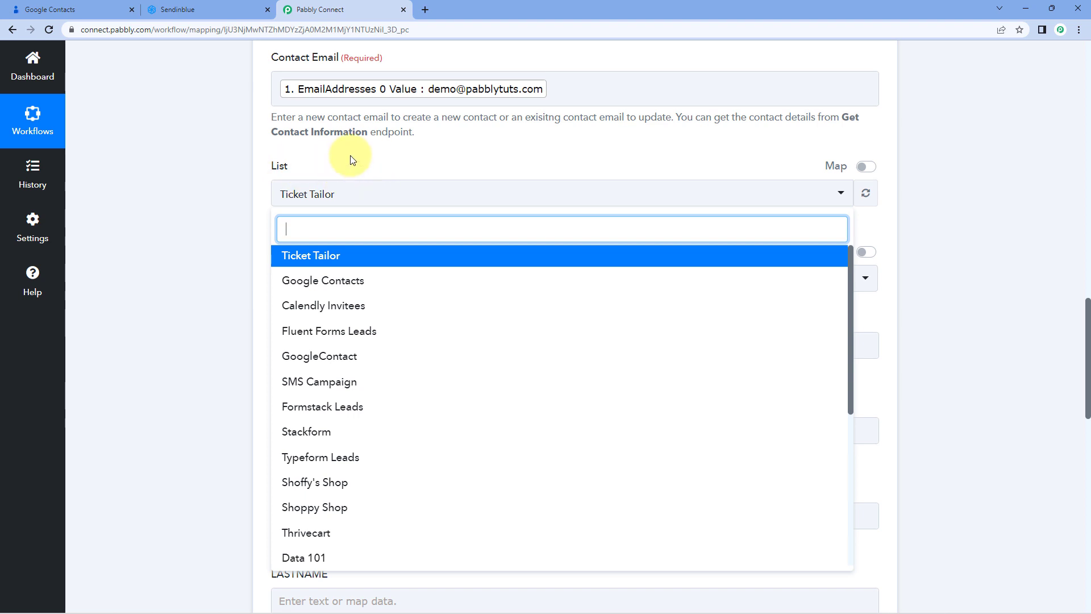
scroll(373, 290, "down", 5)
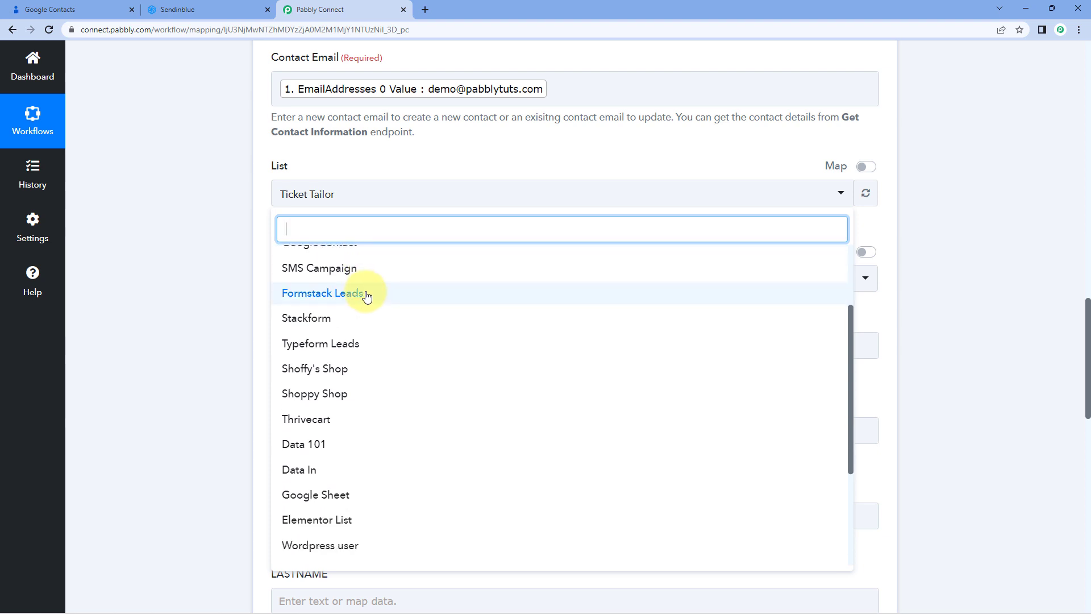
scroll(375, 307, "up", 1)
scroll(377, 315, "up", 4)
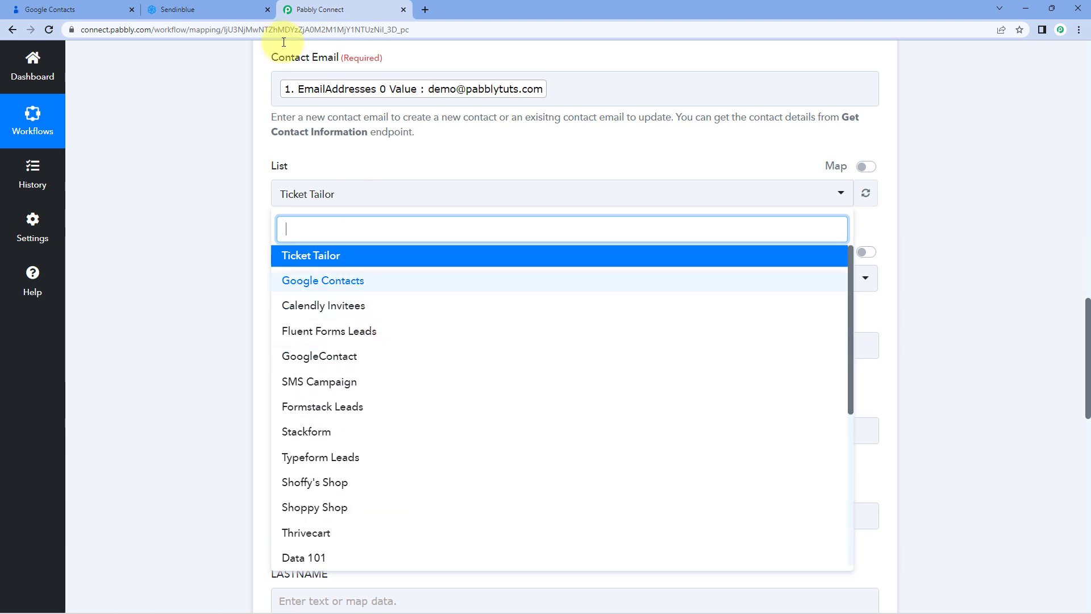
left_click(200, 7)
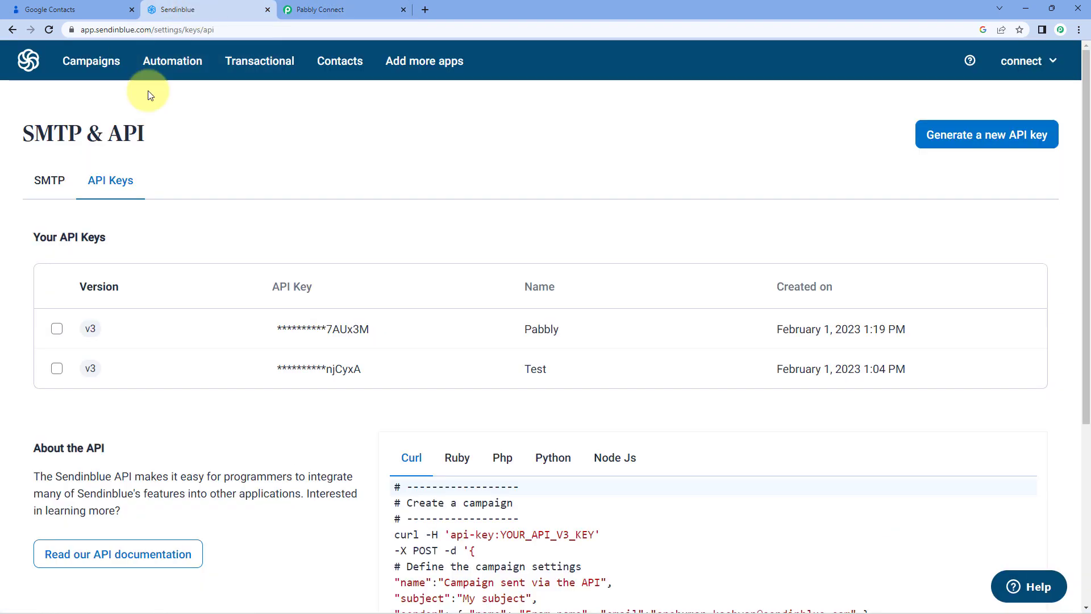
left_click(356, 64)
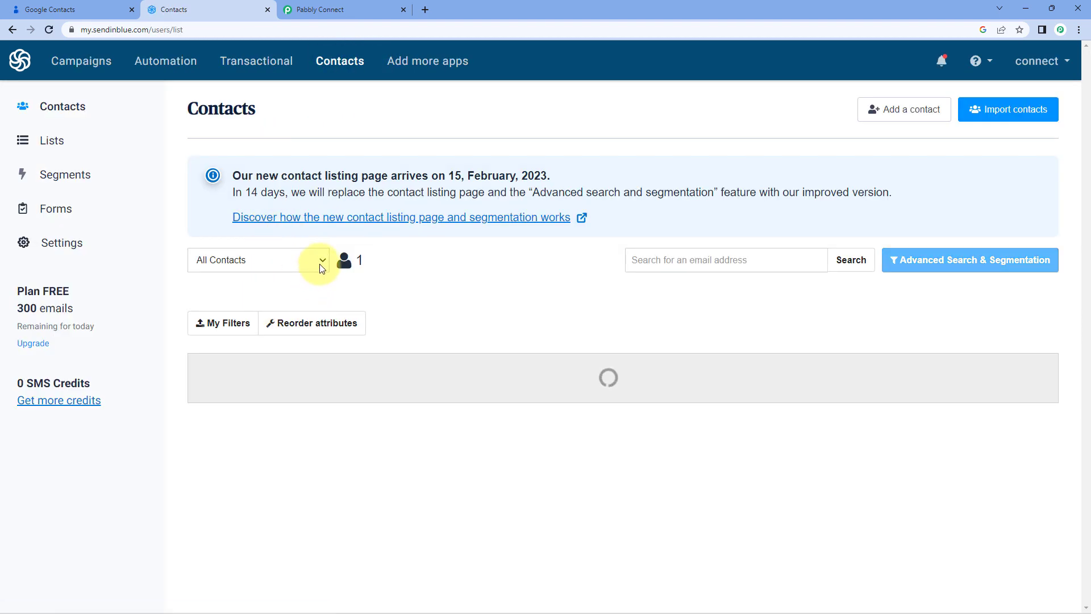
left_click(315, 269)
scroll(287, 306, "down", 3)
scroll(284, 310, "up", 5)
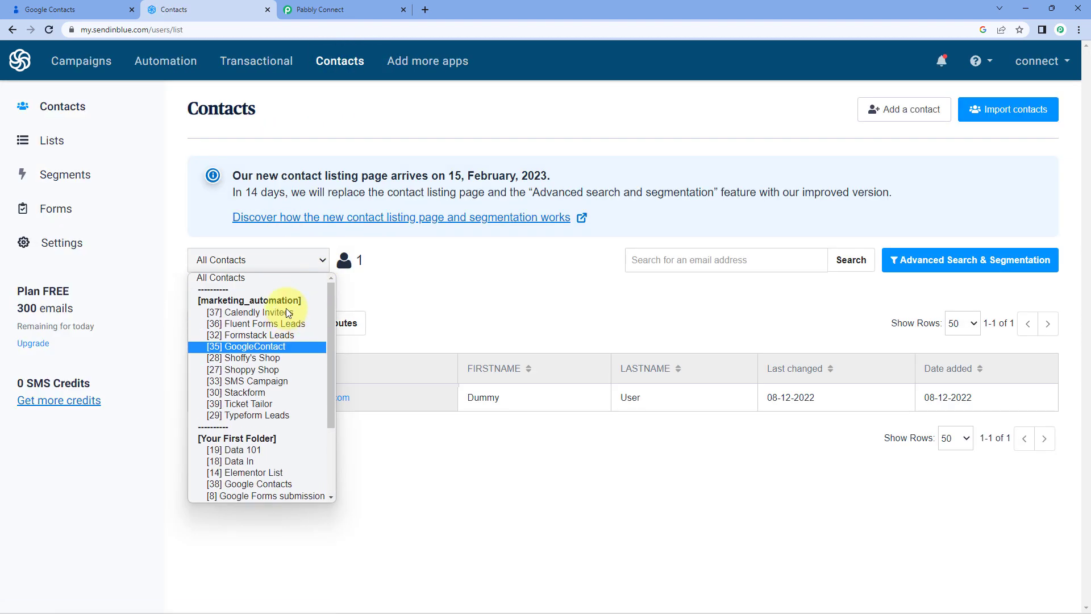
left_click(268, 348)
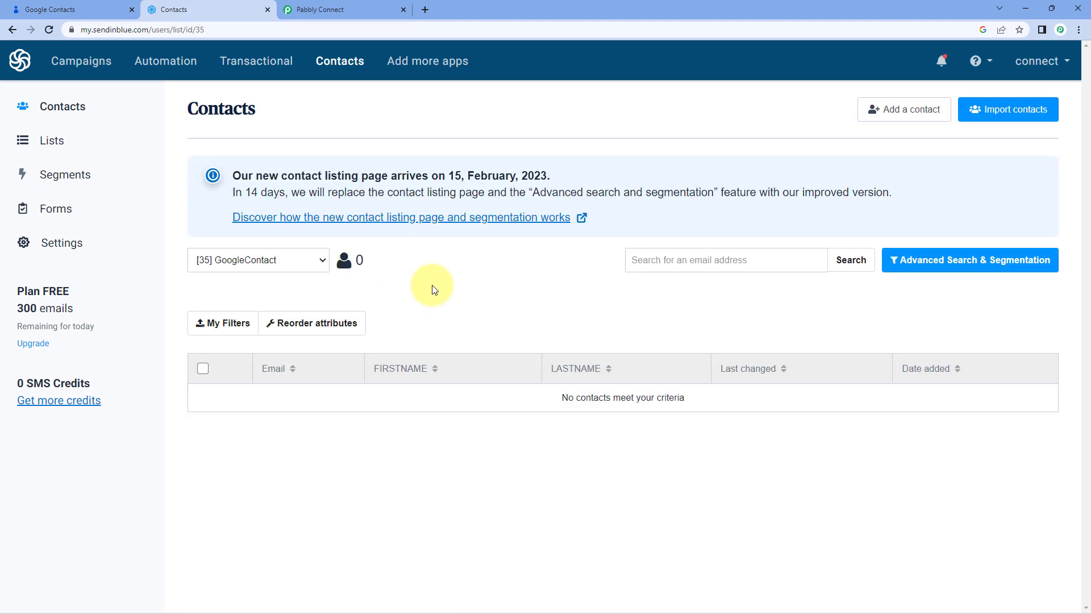
left_click(376, 9)
Select the Google Contacts list and set Update Contact? to True
left_click(316, 281)
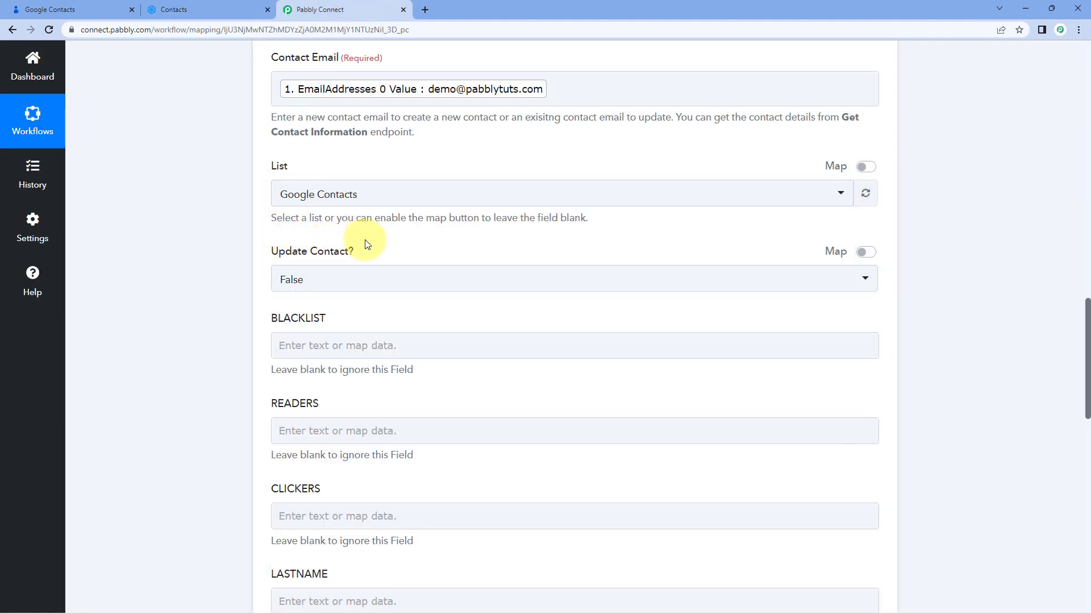
left_click(365, 276)
left_click(300, 366)
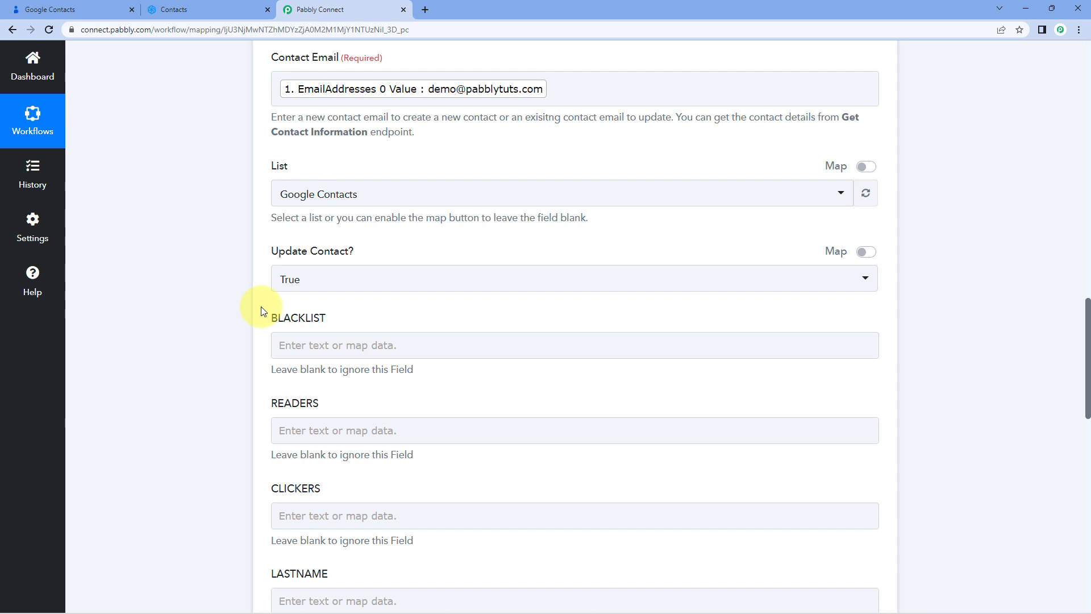
Map the LASTNAME field to the trigger's Names 0 FamilyName value
scroll(267, 305, "down", 2)
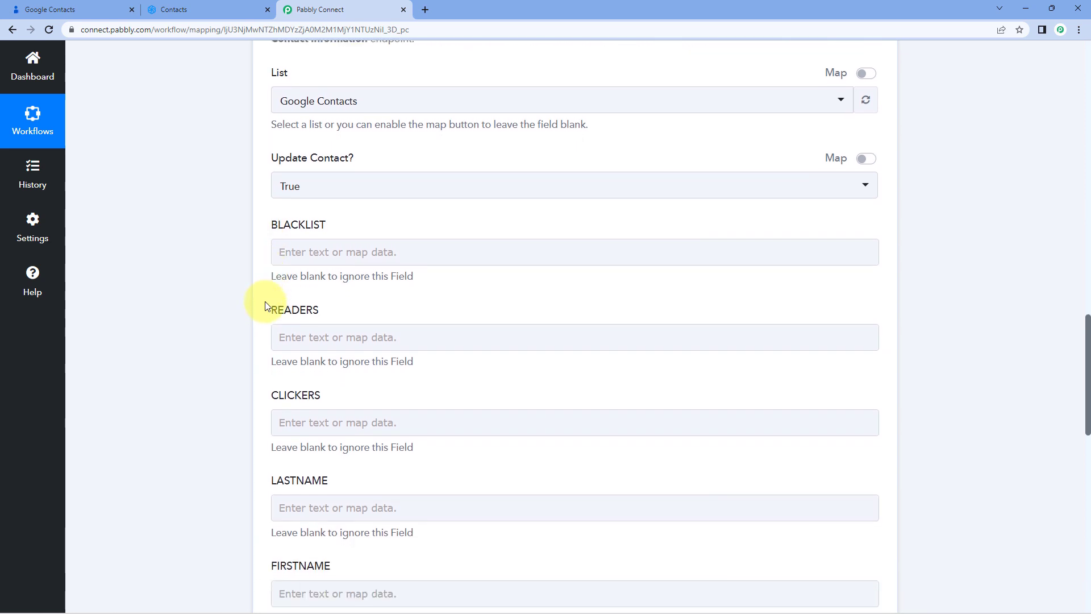
scroll(319, 212, "down", 3)
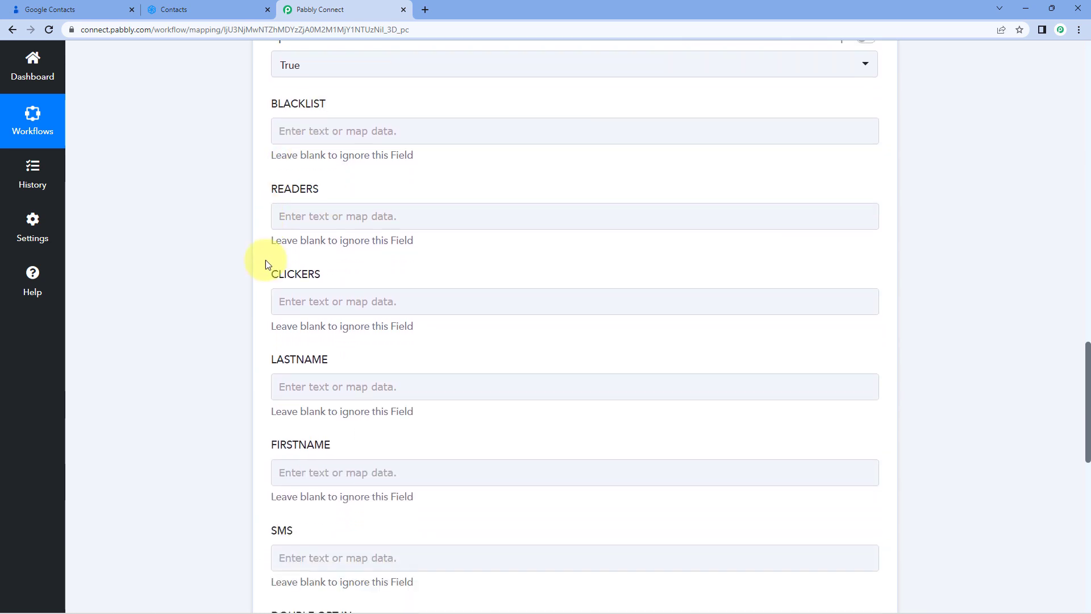
scroll(256, 278, "up", 2)
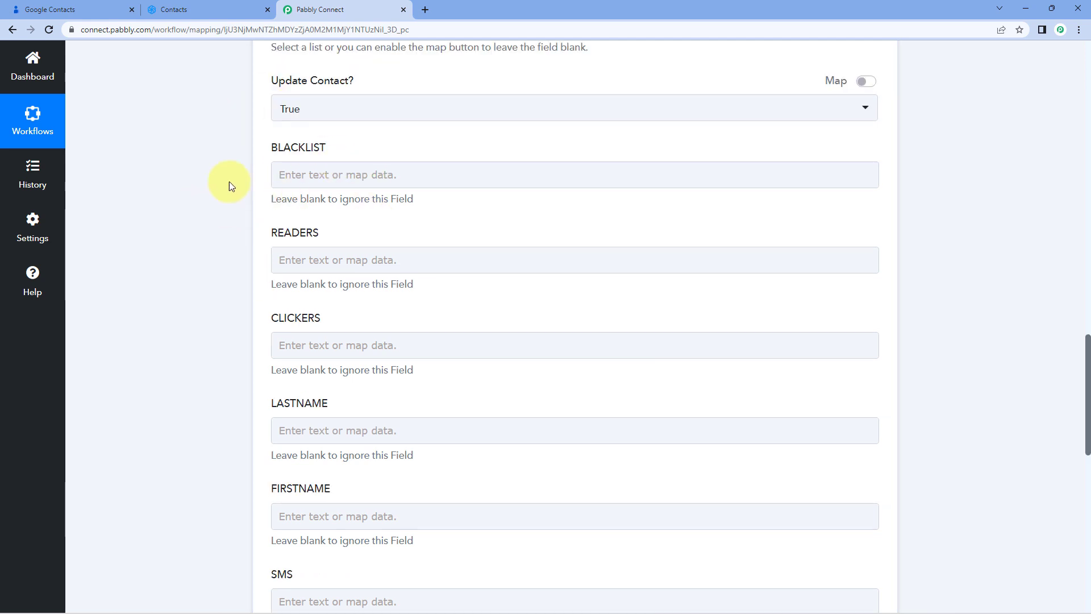
scroll(344, 246, "down", 3)
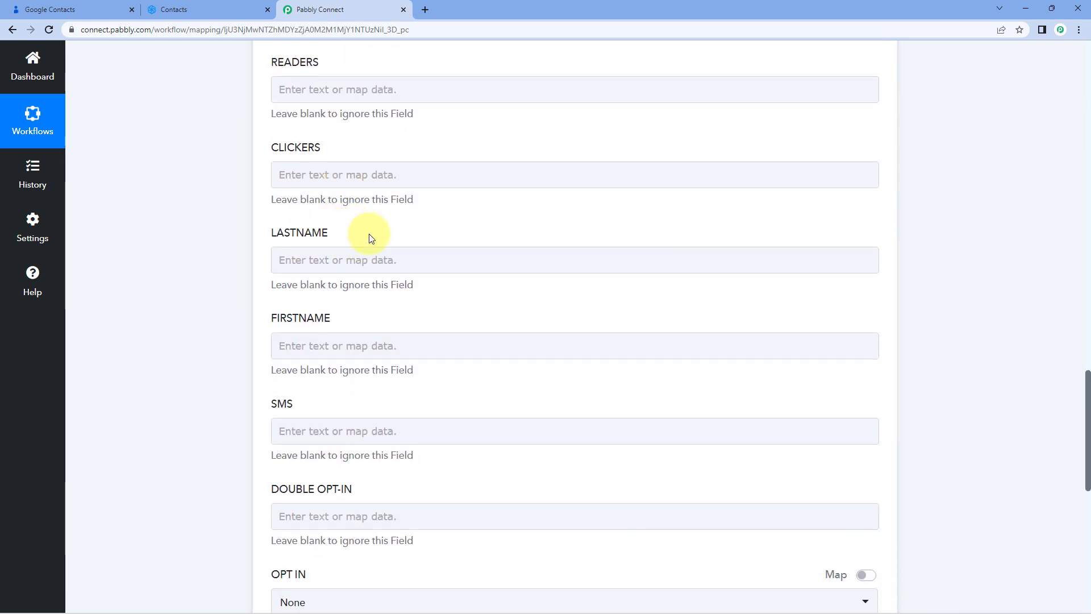
scroll(346, 222, "down", 1)
left_click(329, 203)
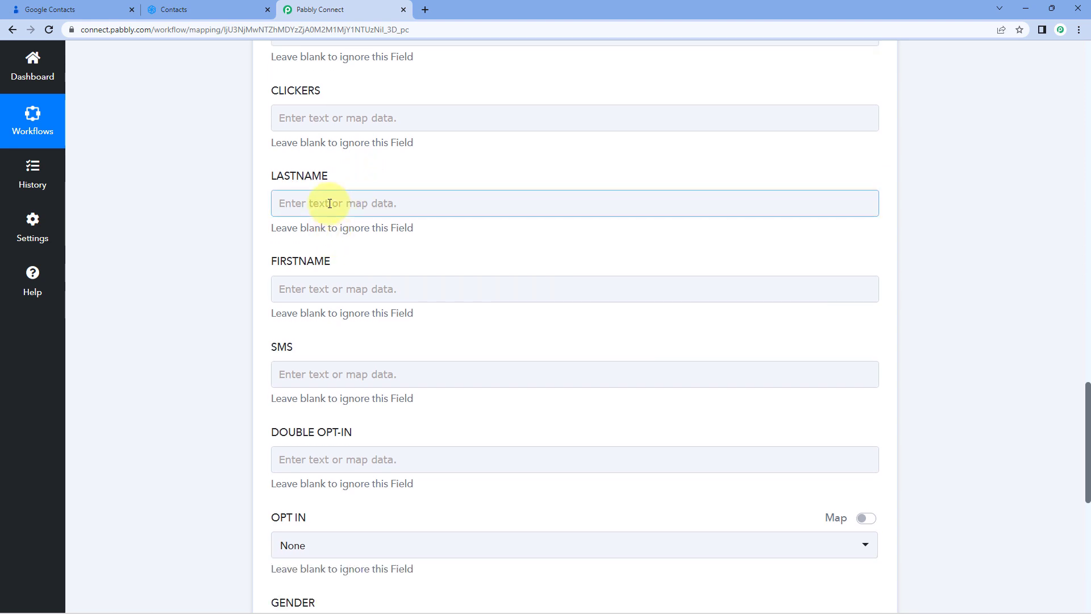
left_click(330, 204)
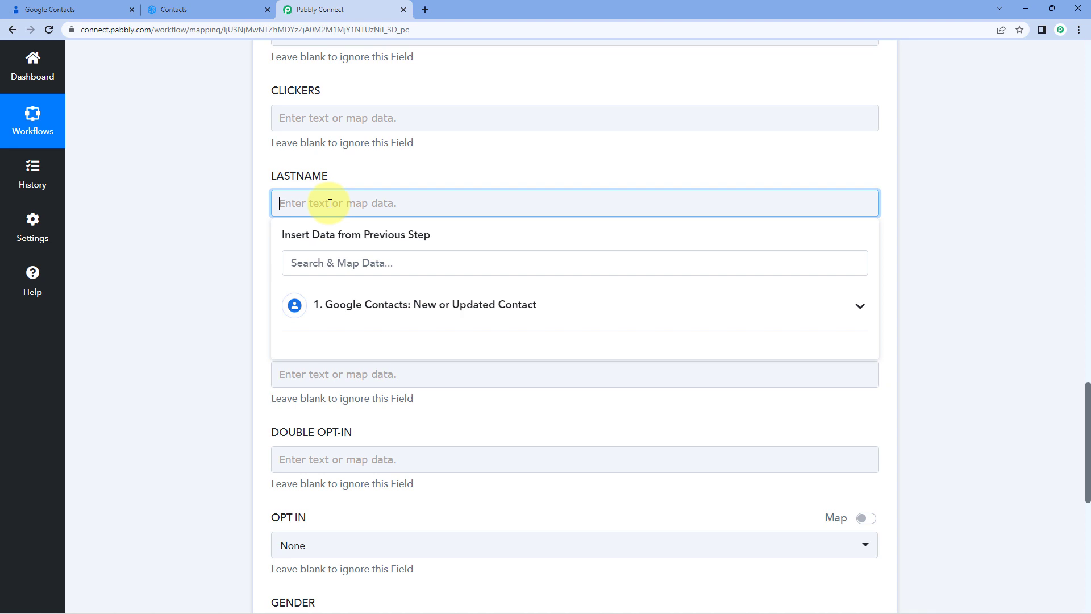
left_click(429, 310)
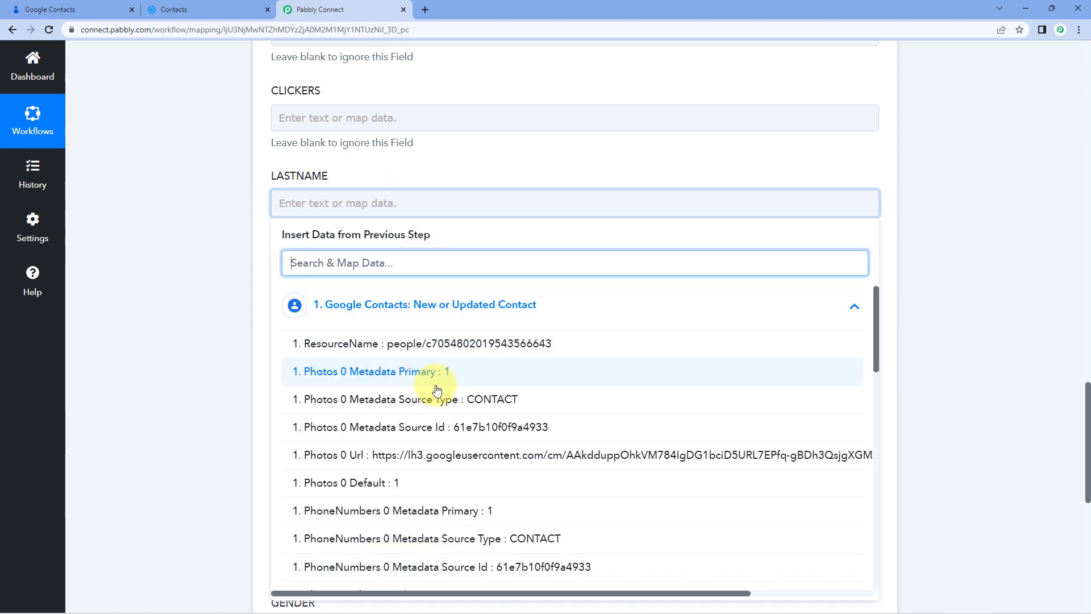
scroll(433, 384, "down", 6)
scroll(436, 389, "down", 3)
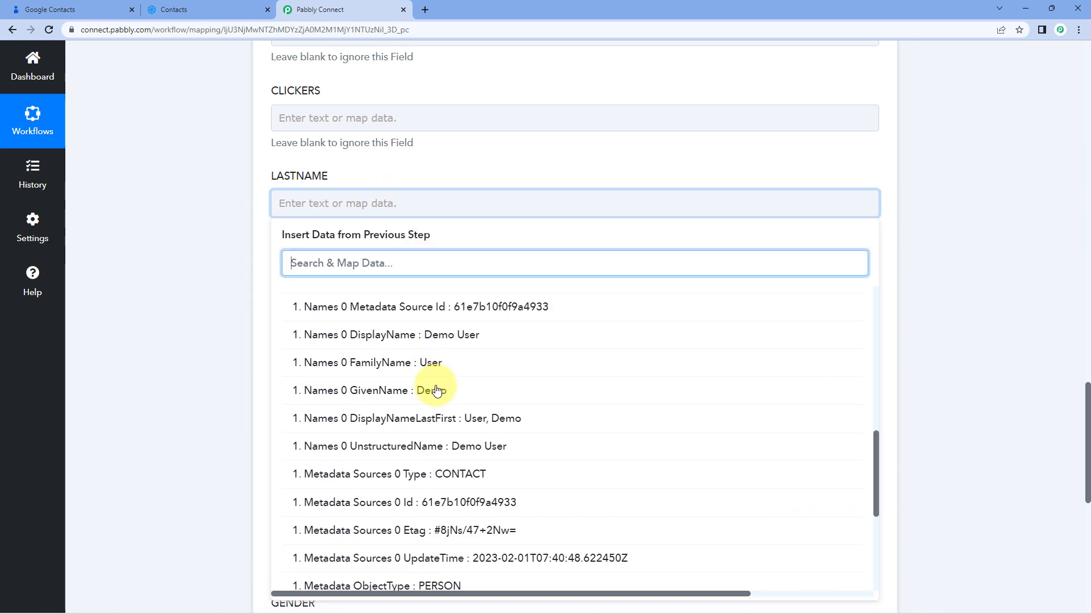
left_click(386, 369)
left_click(266, 229)
scroll(267, 235, "down", 1)
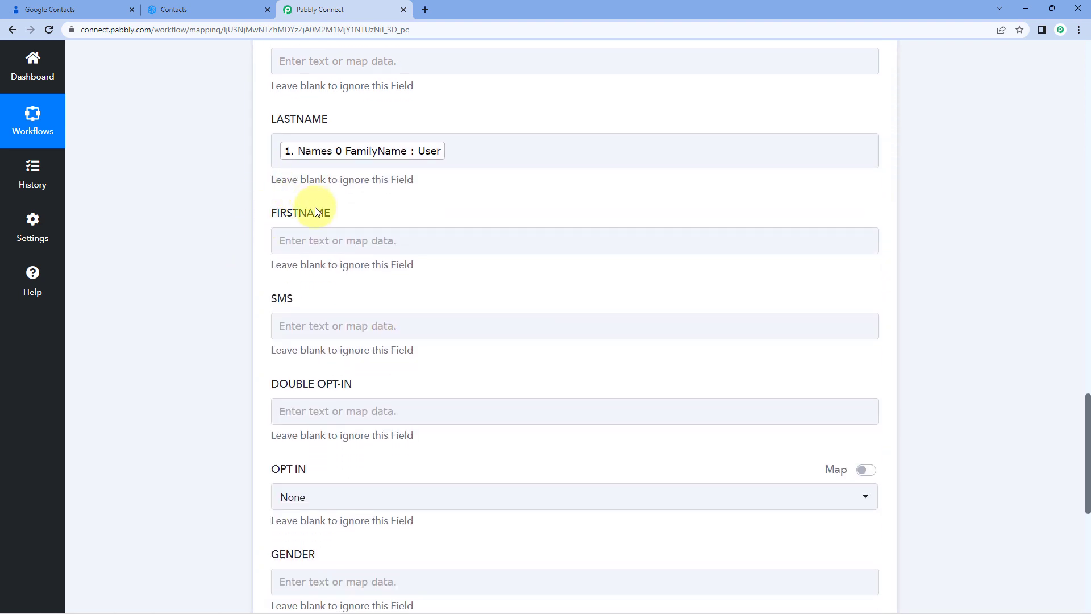
Map the FIRSTNAME field to the trigger's Names 0 GivenName value
left_click(310, 242)
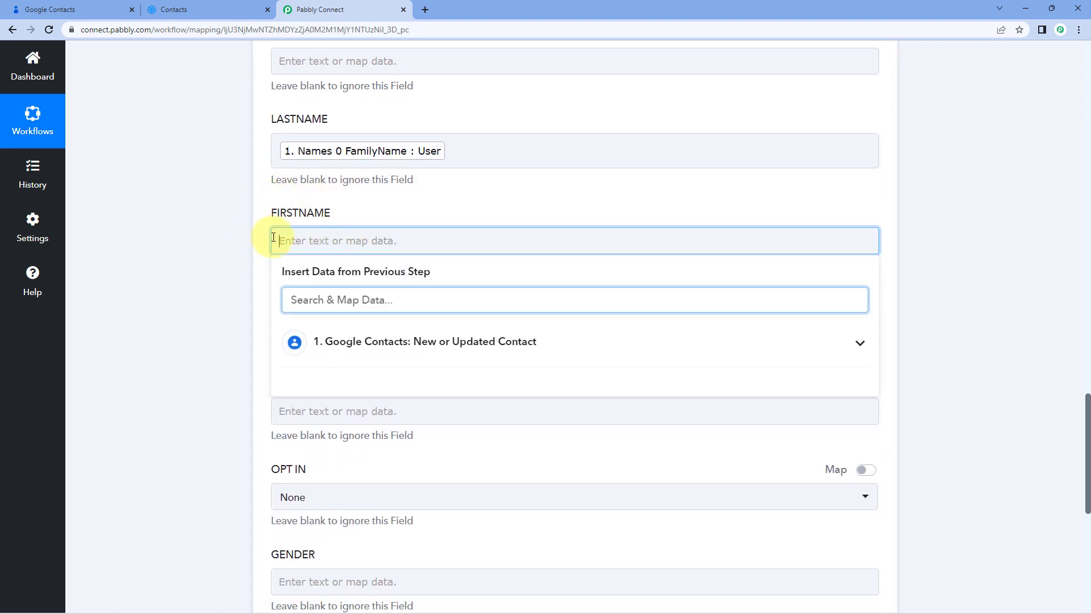
scroll(251, 243, "down", 1)
left_click(381, 278)
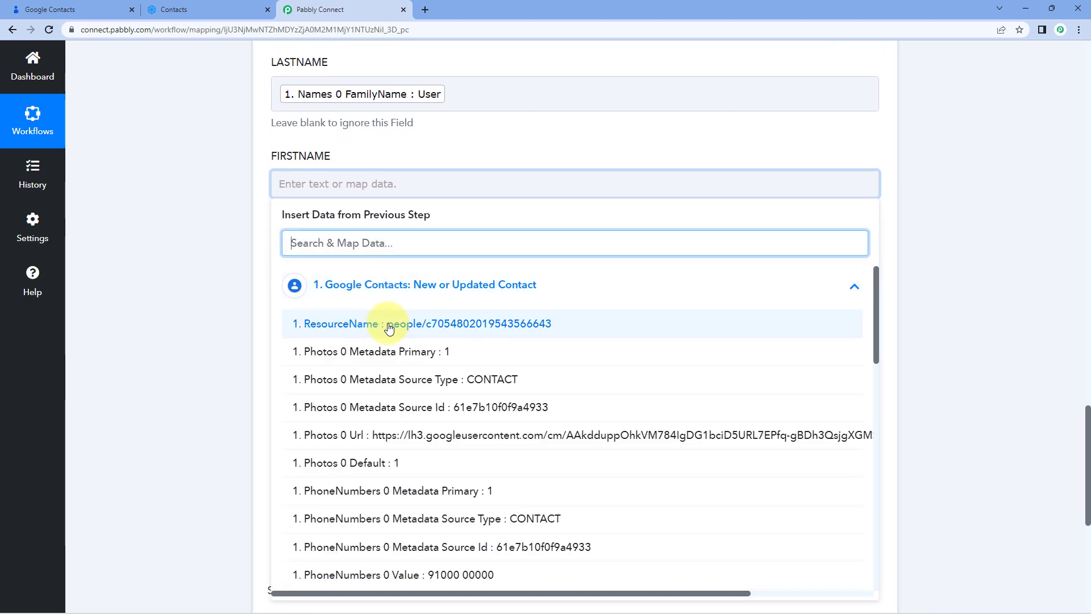
scroll(392, 318, "down", 7)
scroll(397, 330, "down", 3)
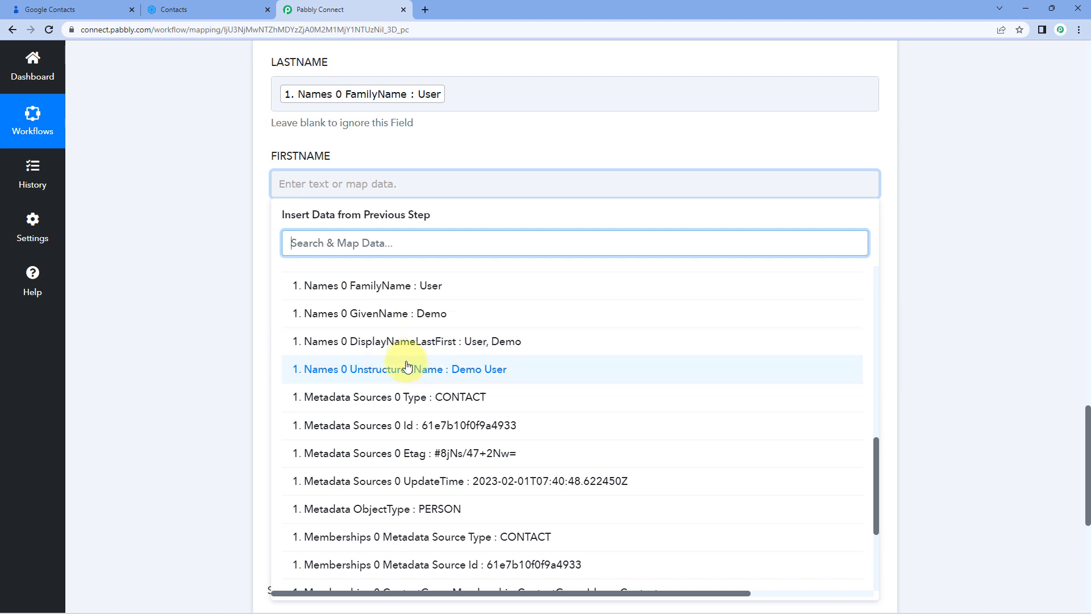
left_click(402, 315)
left_click(239, 295)
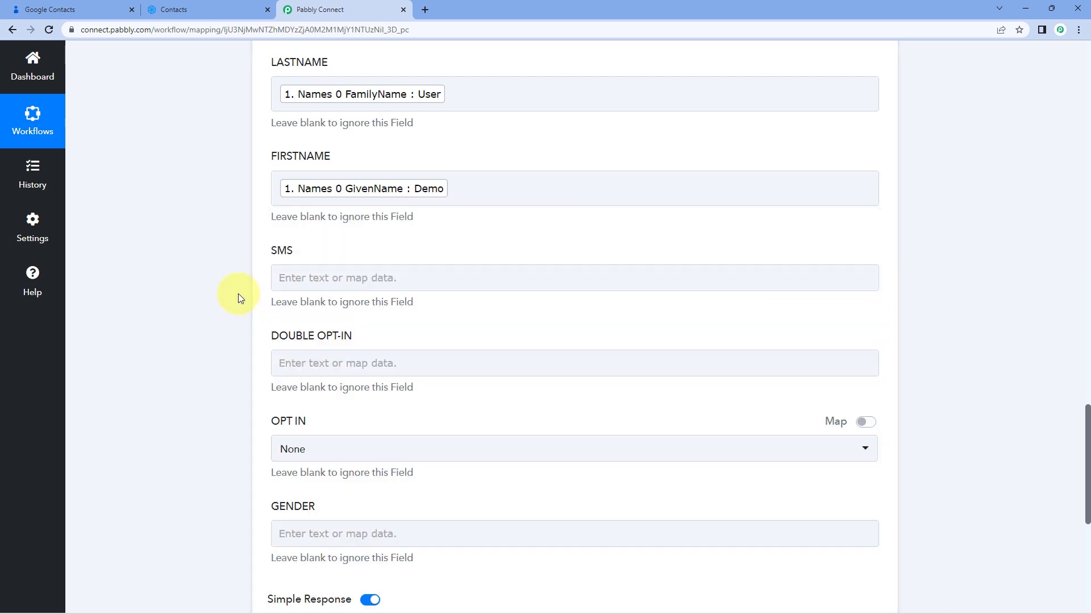
Review the remaining action fields, including the OPT IN options
scroll(238, 293, "down", 1)
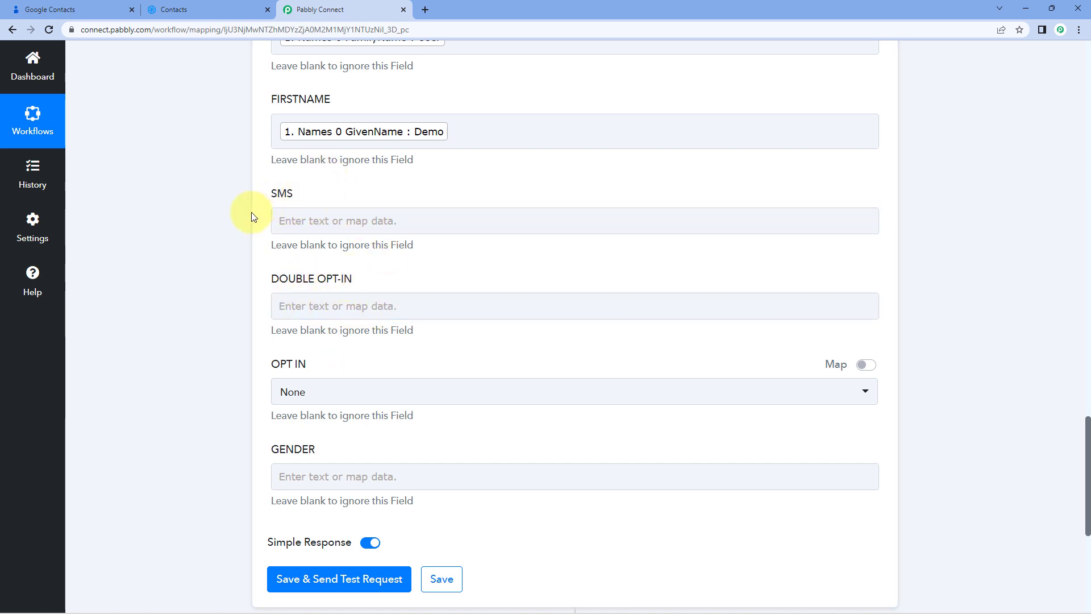
scroll(252, 213, "down", 1)
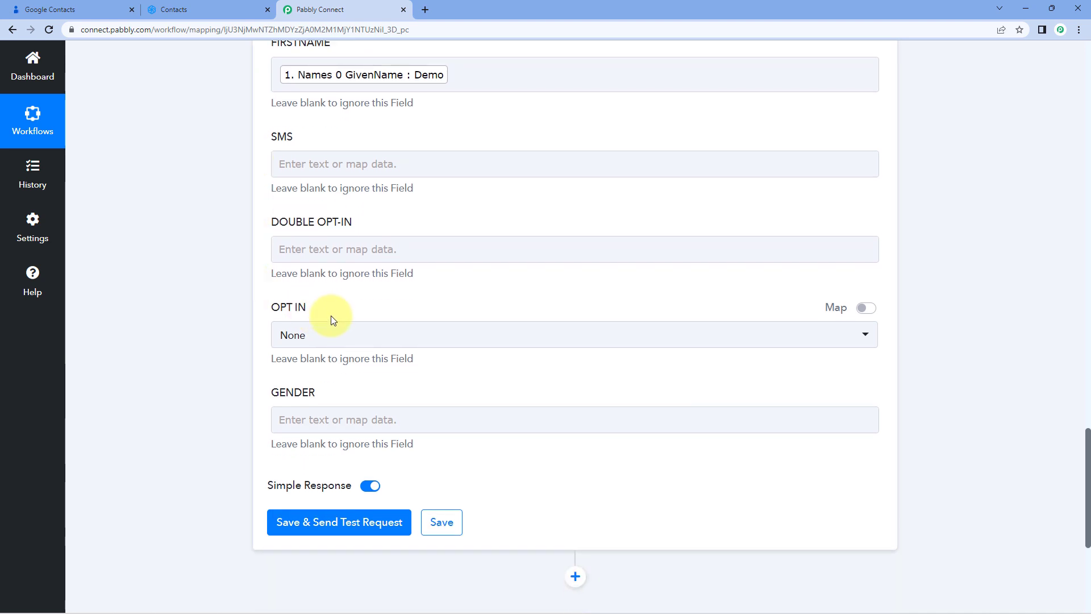
left_click(377, 333)
left_click(303, 399)
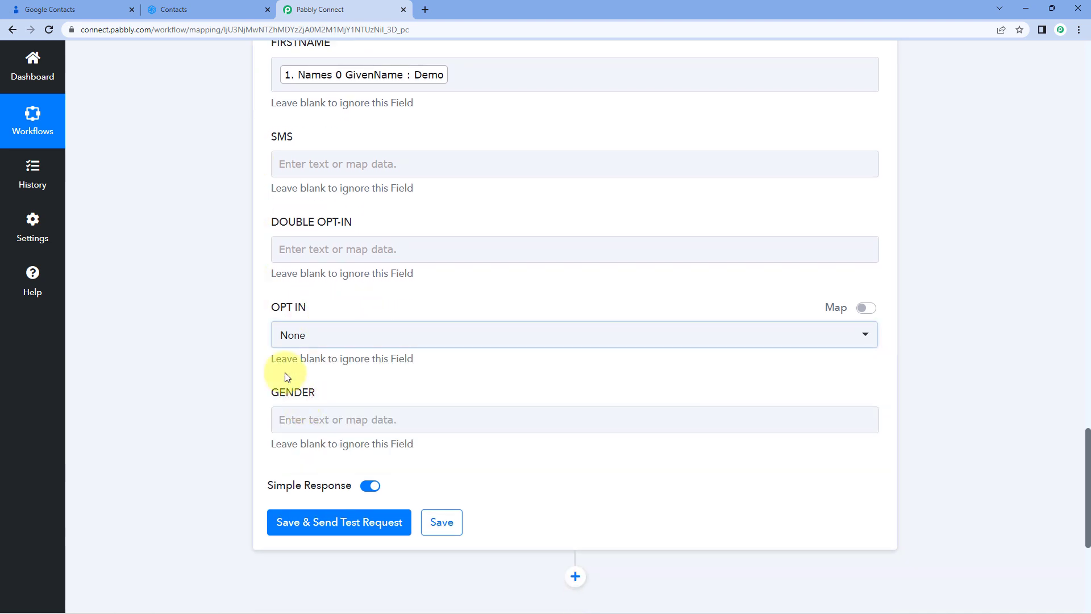
left_click(256, 356)
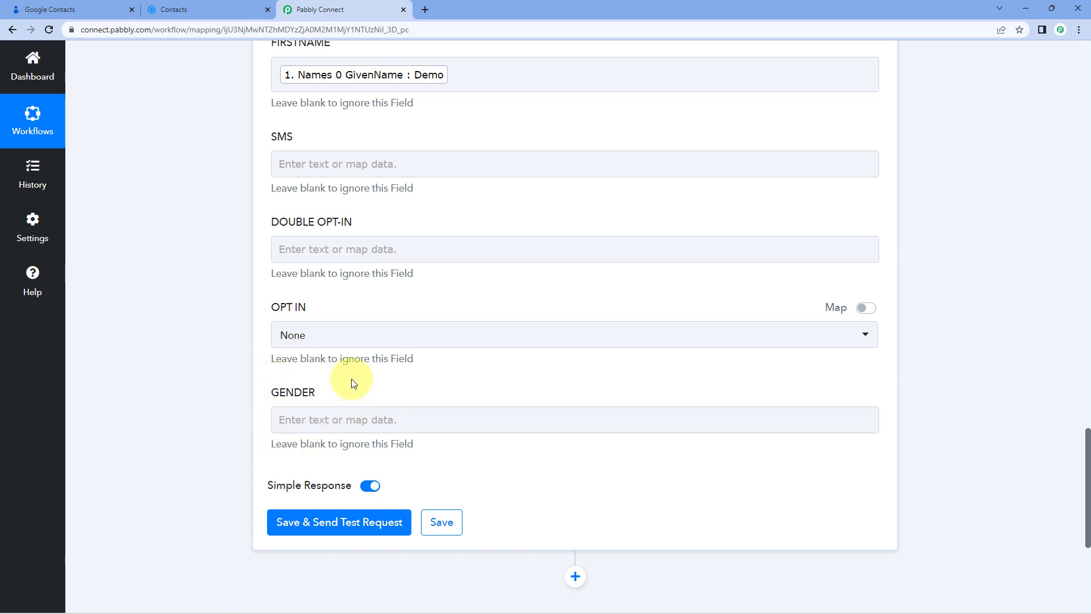
scroll(351, 378, "up", 10)
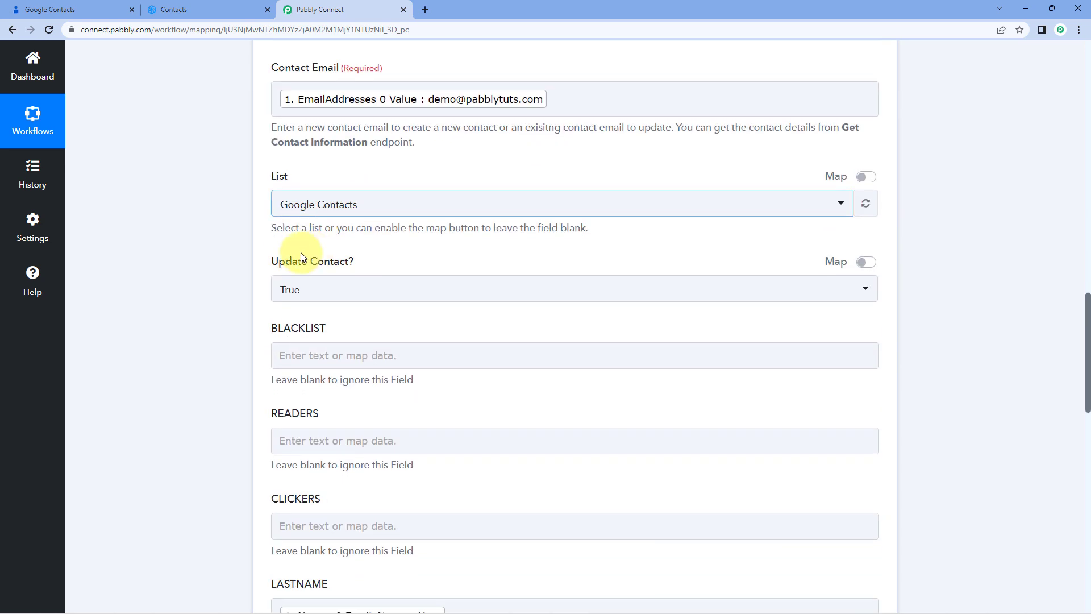
scroll(236, 258, "down", 12)
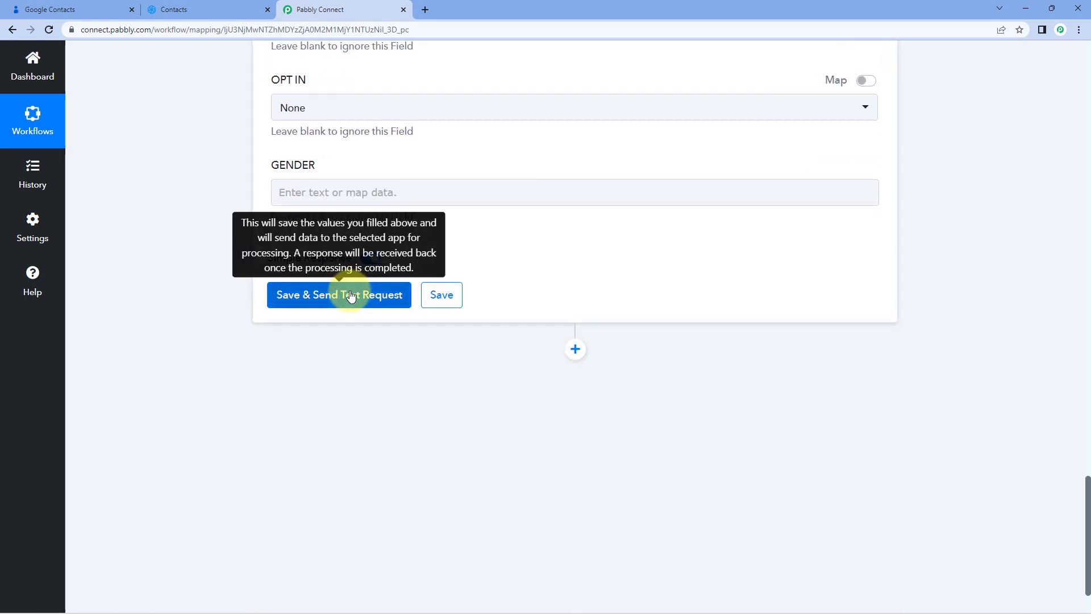
Save the Sendinblue action and send a test request
left_click(350, 295)
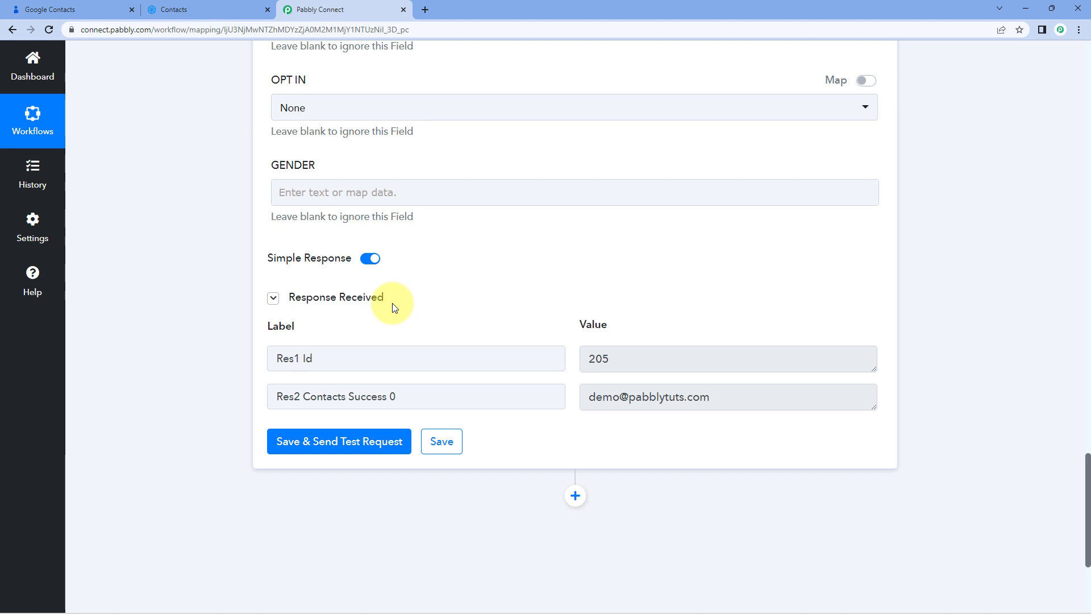
scroll(449, 262, "up", 4)
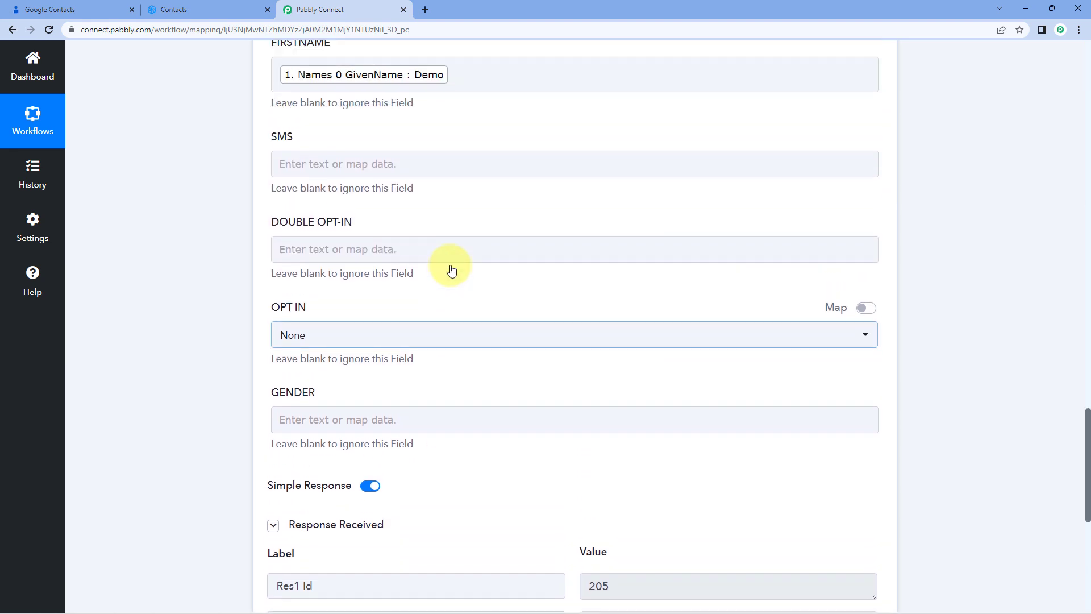
left_click(449, 250)
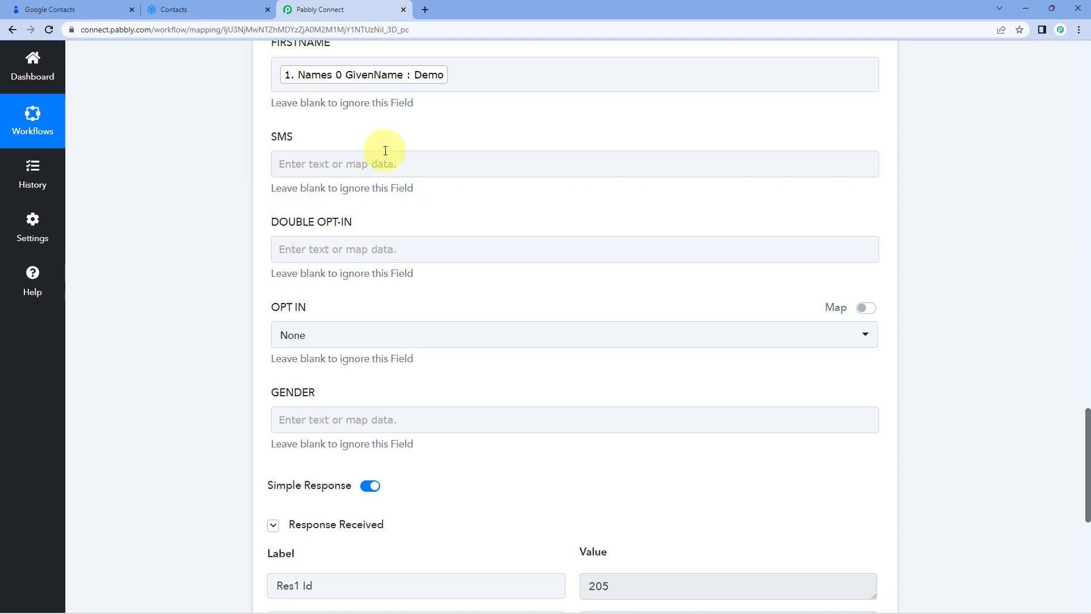
Inspect the Demo User contact in Sendinblue's Google Contacts list and compare it with the Google contact
left_click(206, 8)
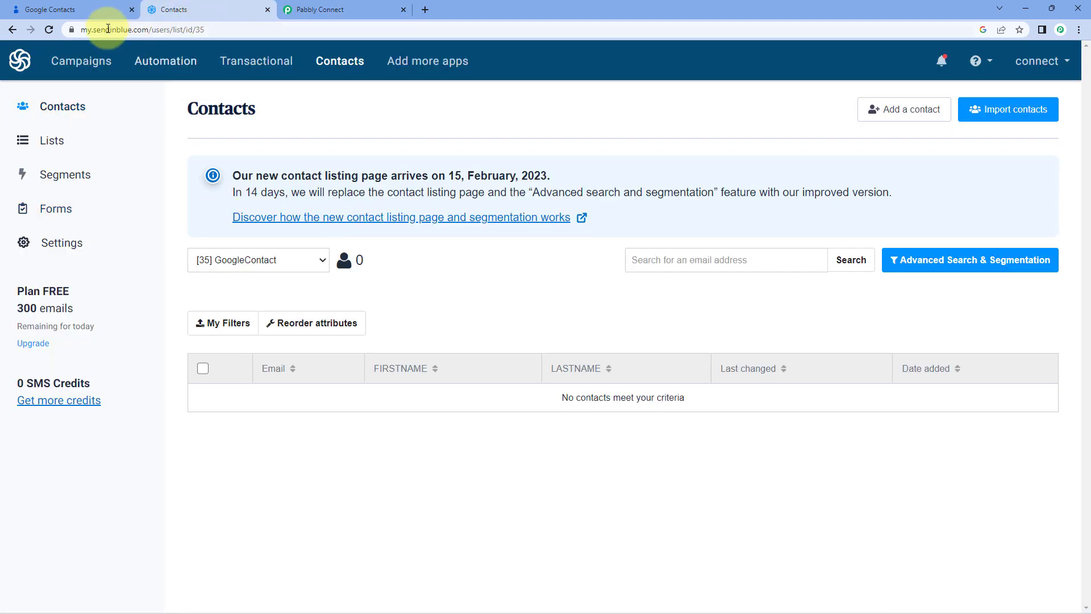
left_click(49, 29)
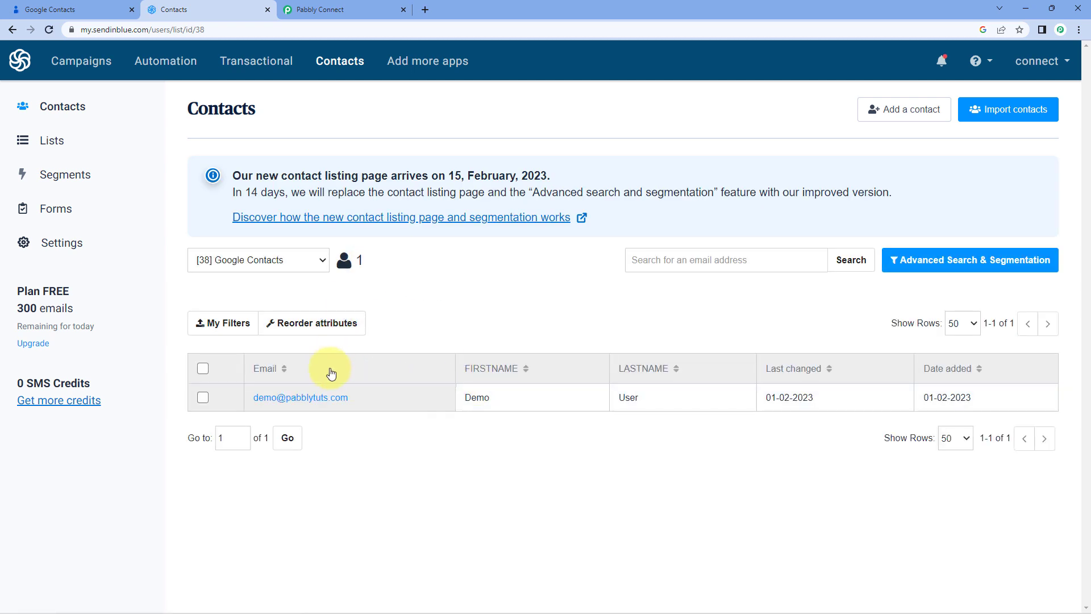
left_click(304, 399)
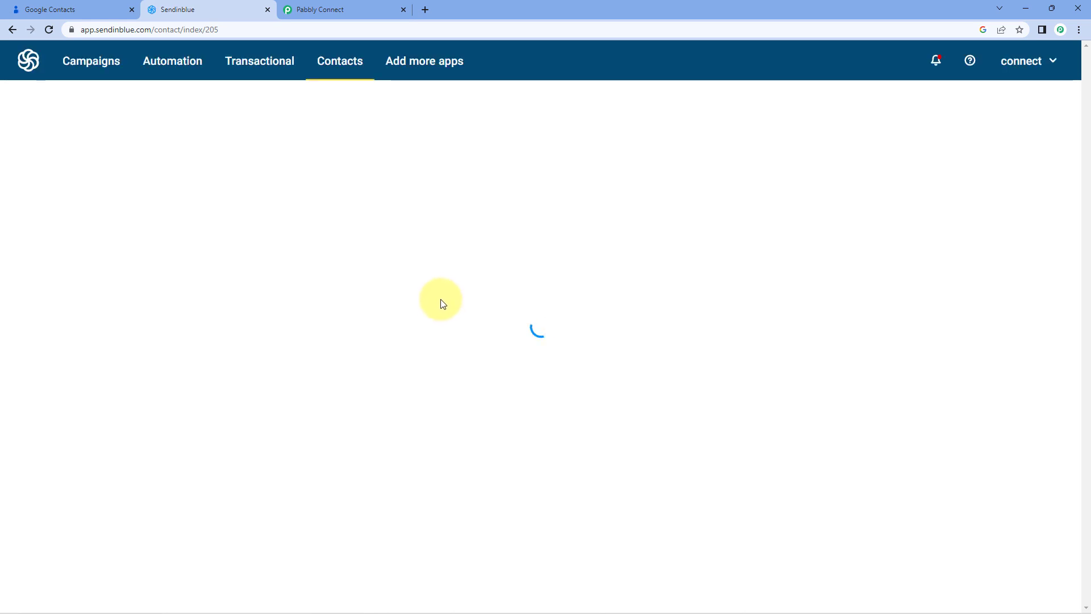
left_click(100, 7)
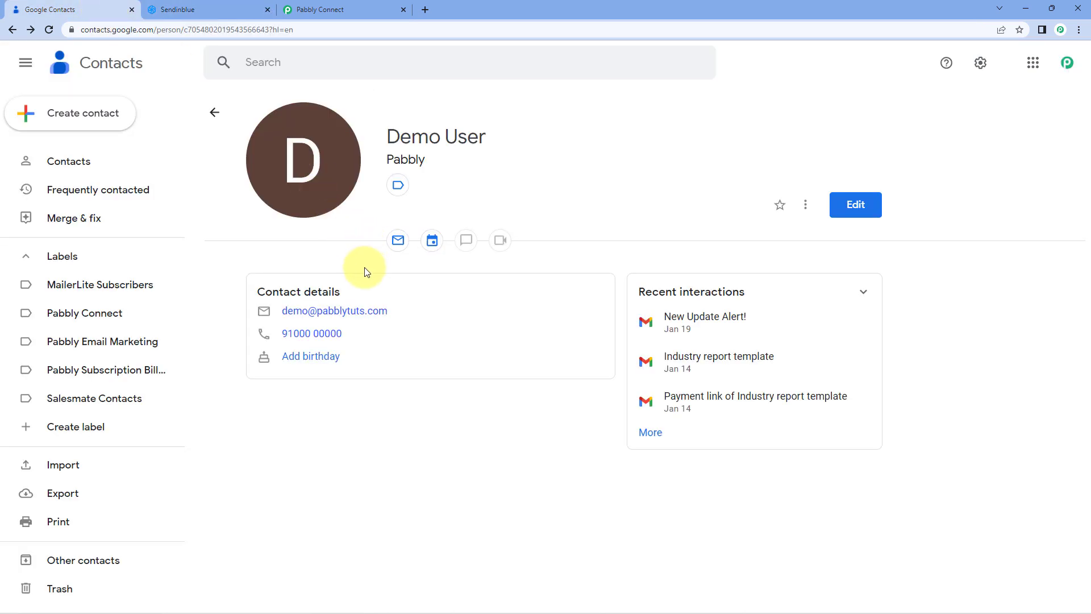
left_click(206, 9)
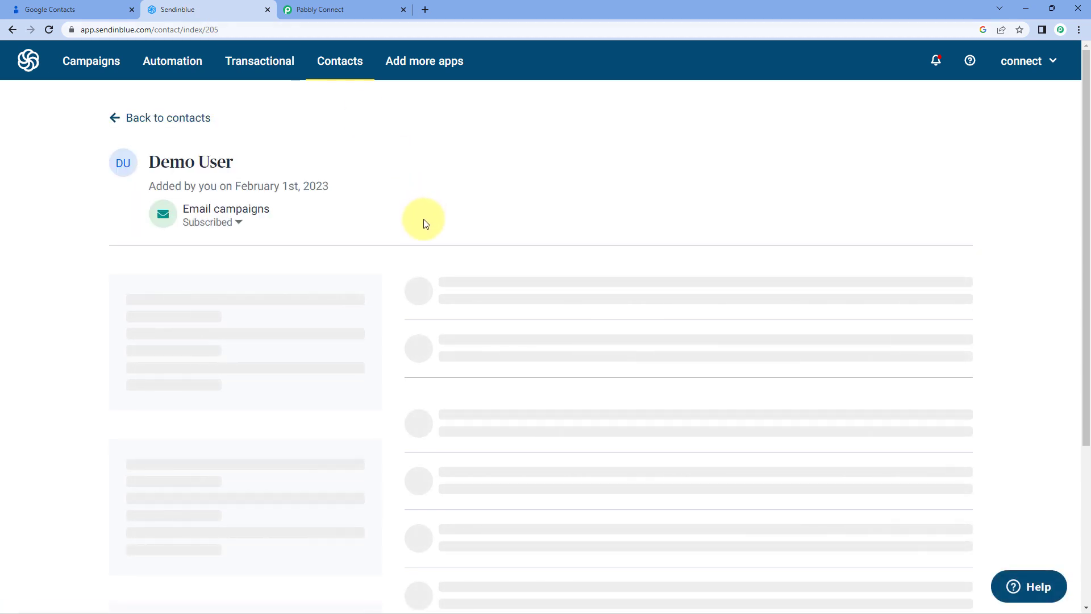
left_click_drag(256, 161, 145, 168)
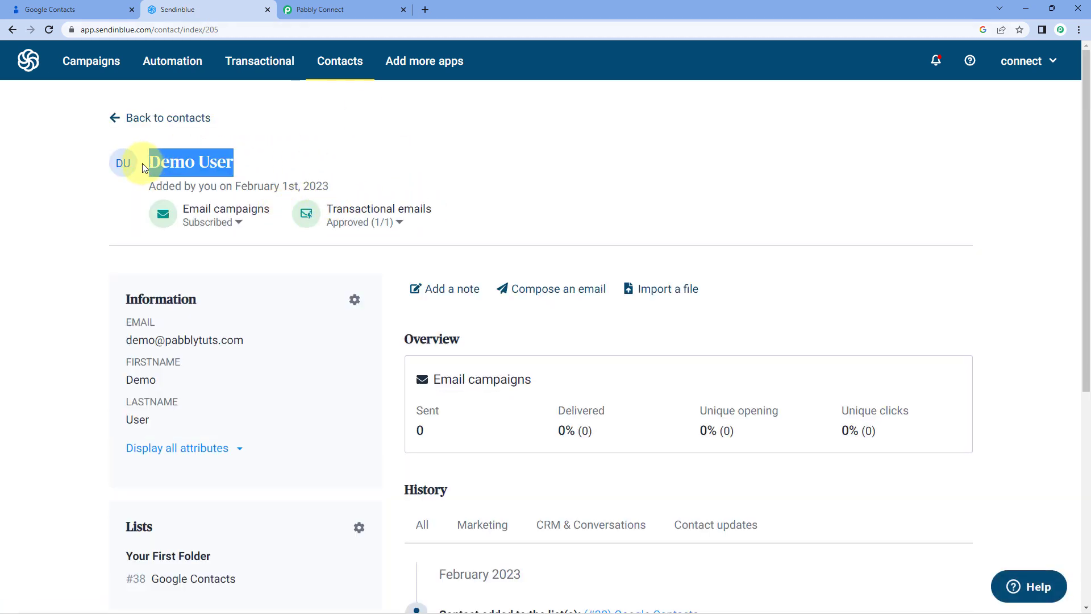
left_click_drag(306, 344, 89, 340)
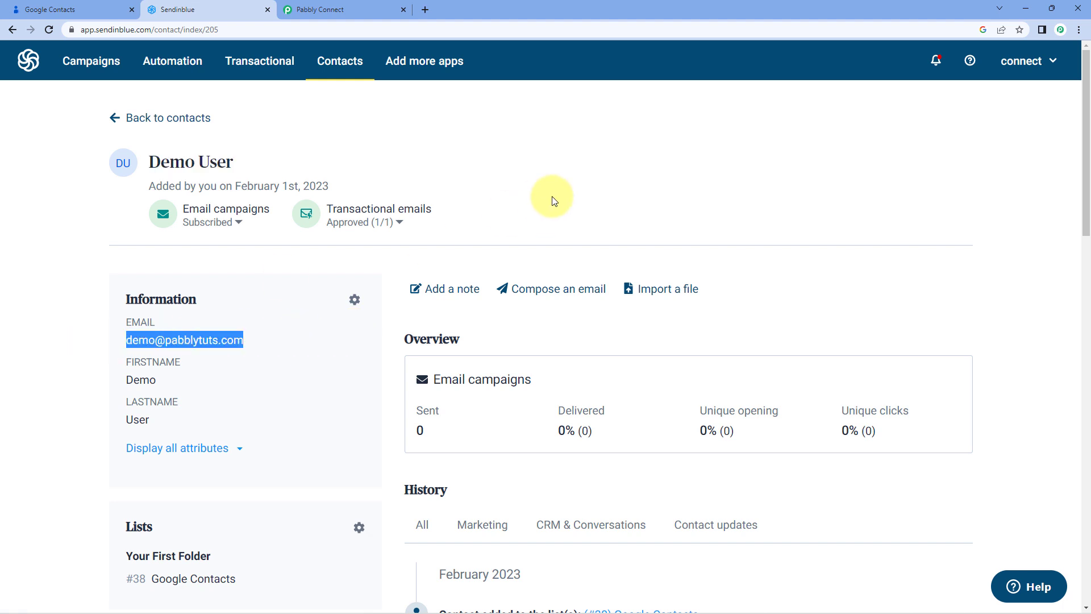
left_click(563, 202)
Return to the workflow and collapse the action step to view the whole workflow
left_click(364, 10)
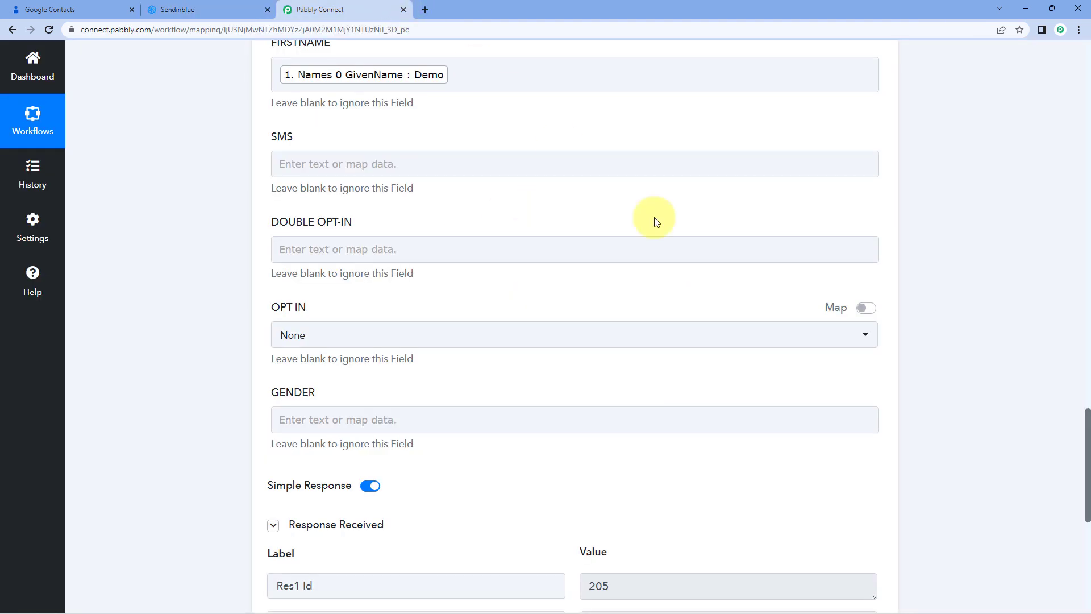
scroll(739, 267, "up", 10)
scroll(813, 273, "up", 9)
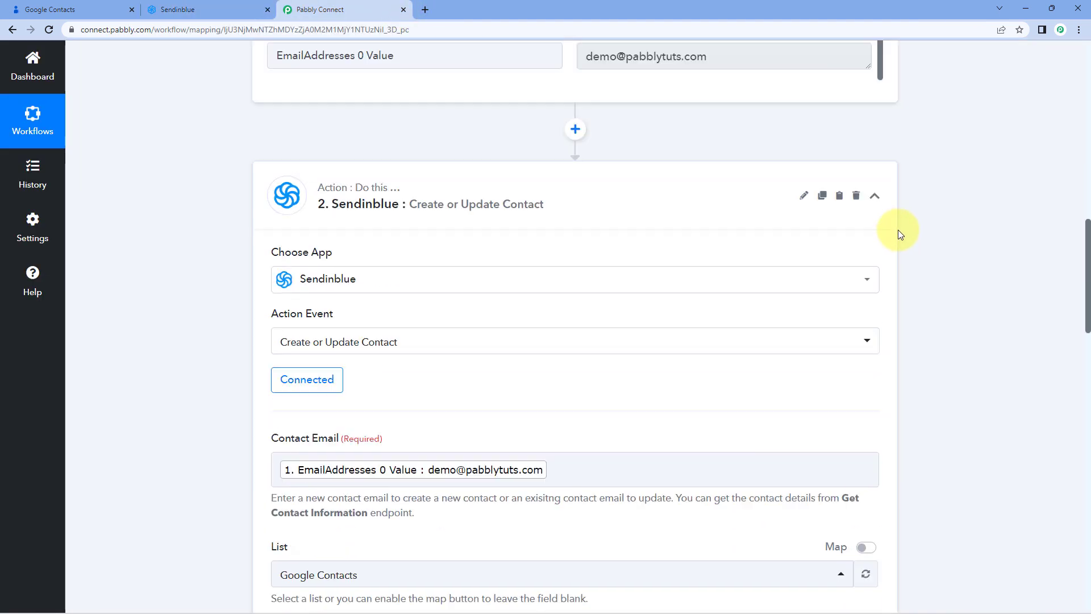
scroll(915, 230, "up", 15)
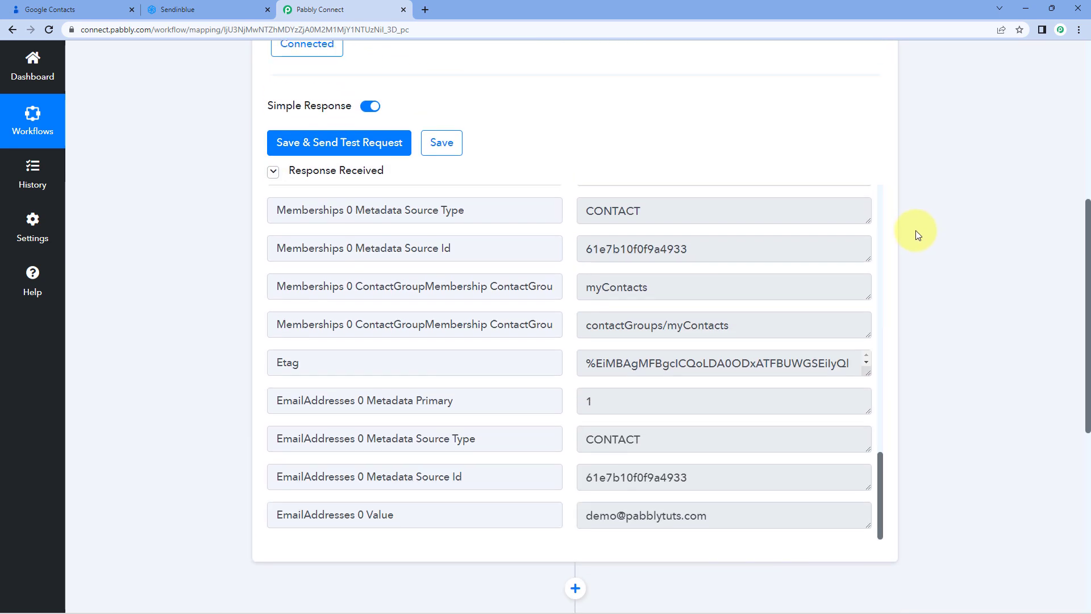
left_click(880, 237)
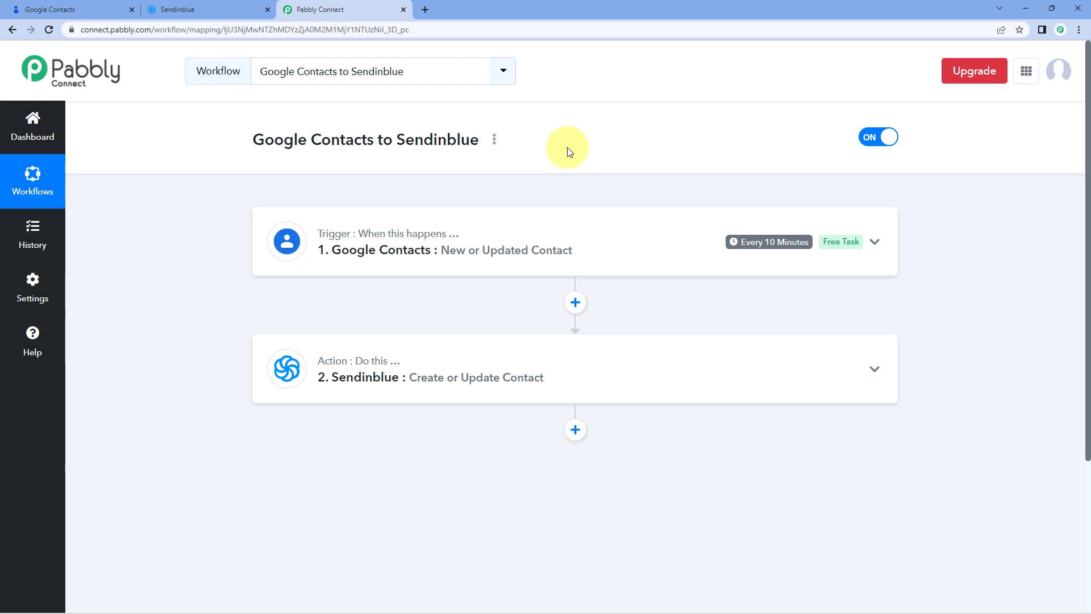
Start a new Google contact with first name Test and last name Contact
left_click(72, 9)
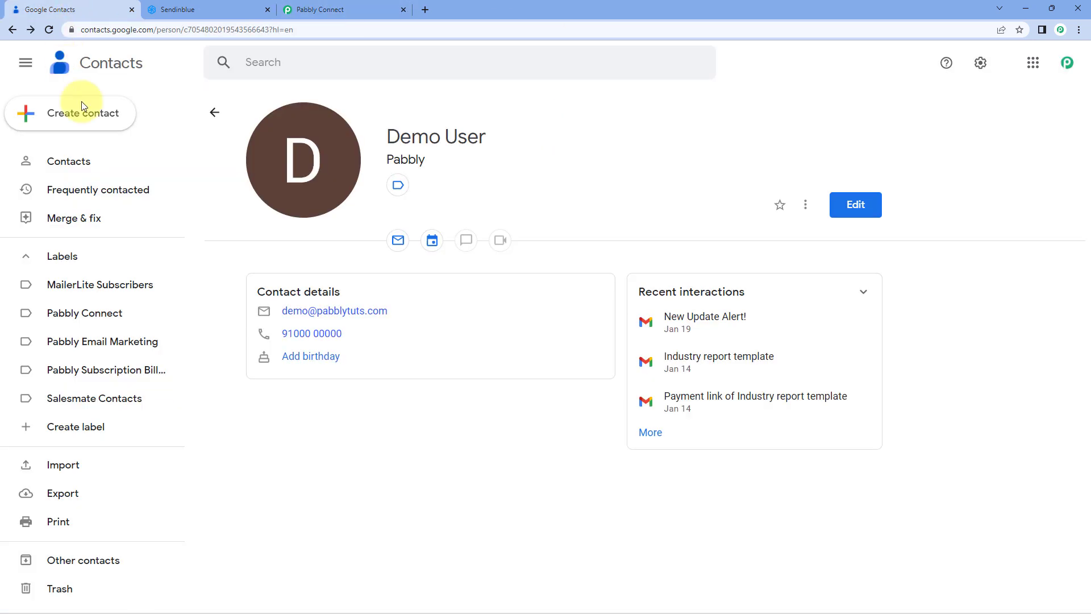
left_click(214, 115)
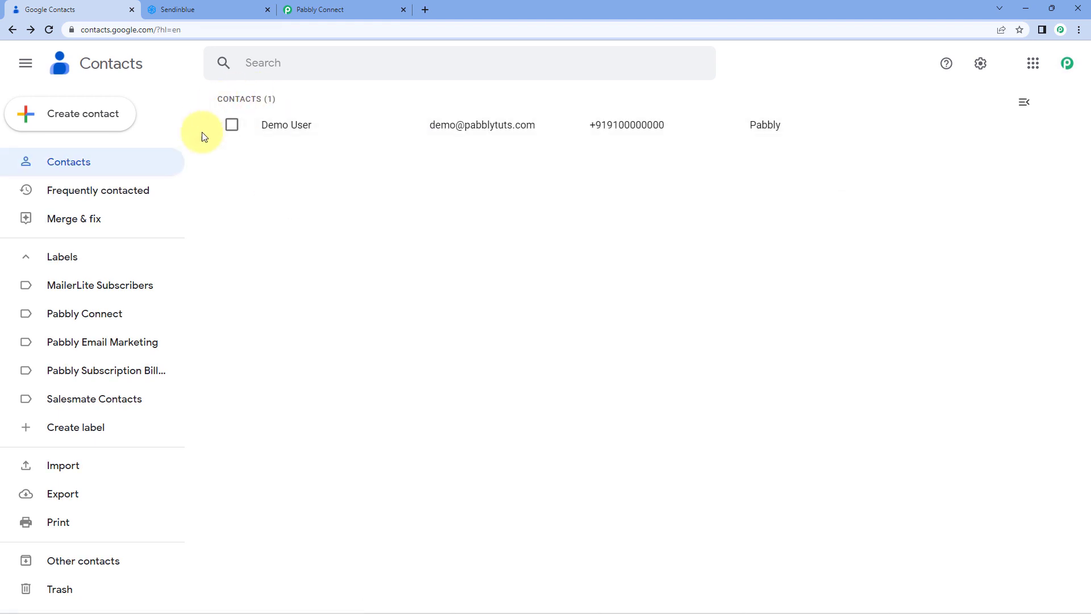
left_click(104, 118)
left_click(122, 118)
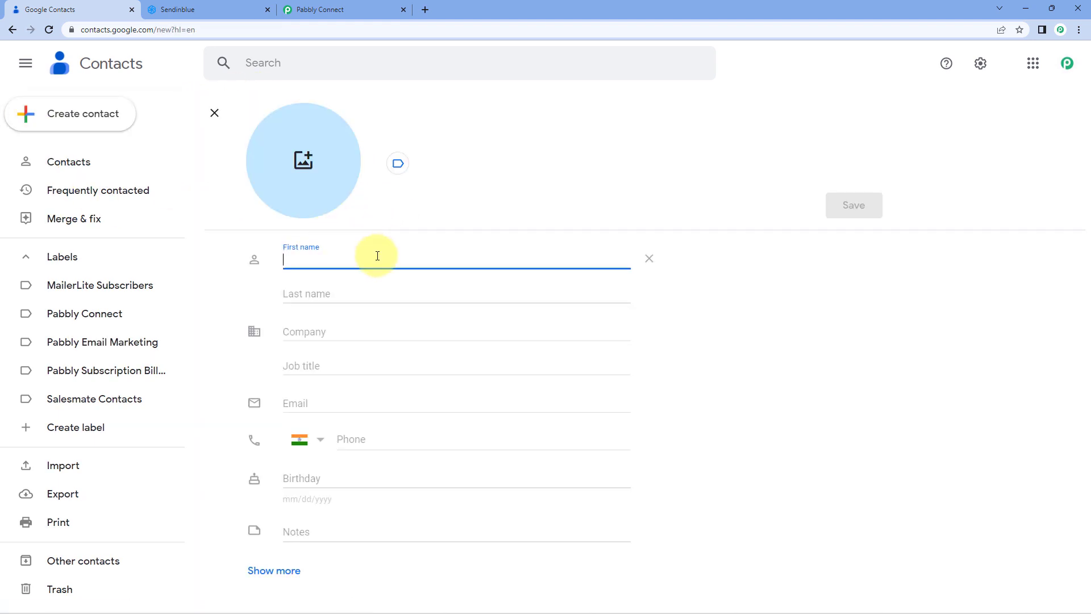
type("Test")
key("Tab")
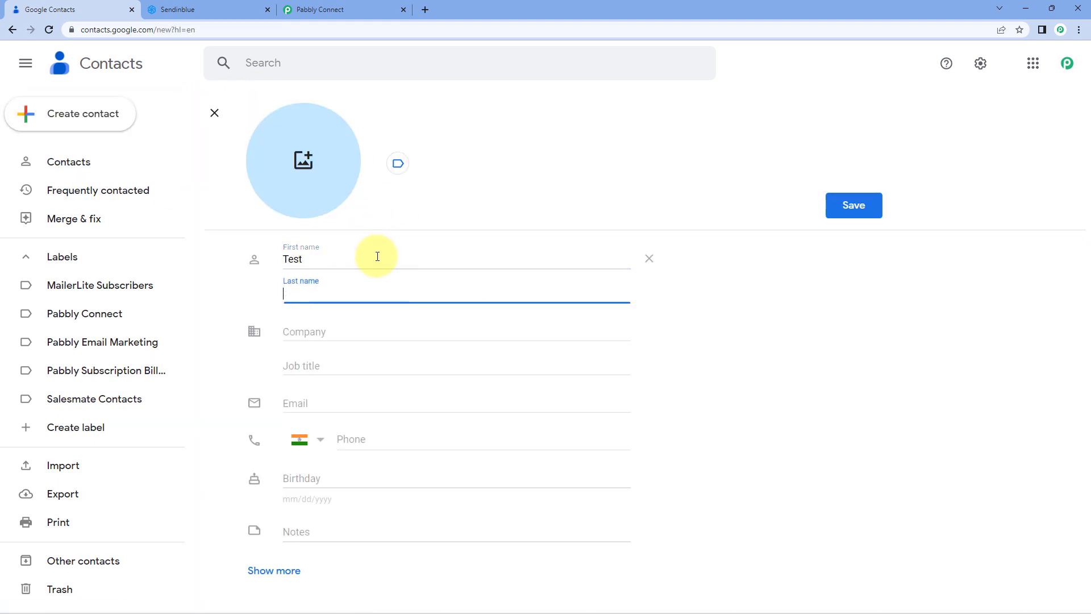
type("contact")
key("Tab")
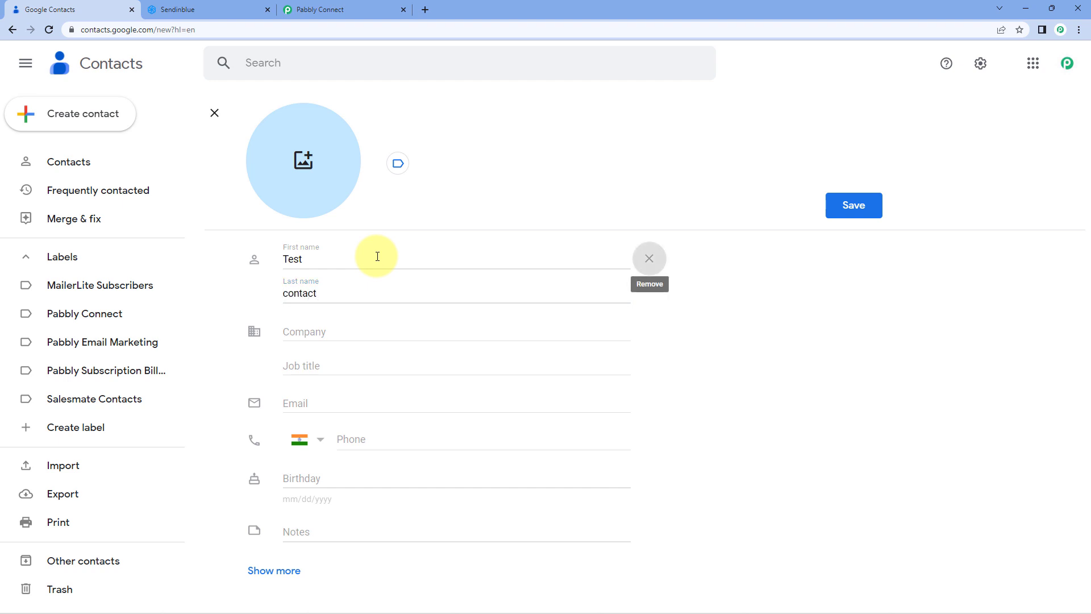
key("shift+Tab")
type("Contact")
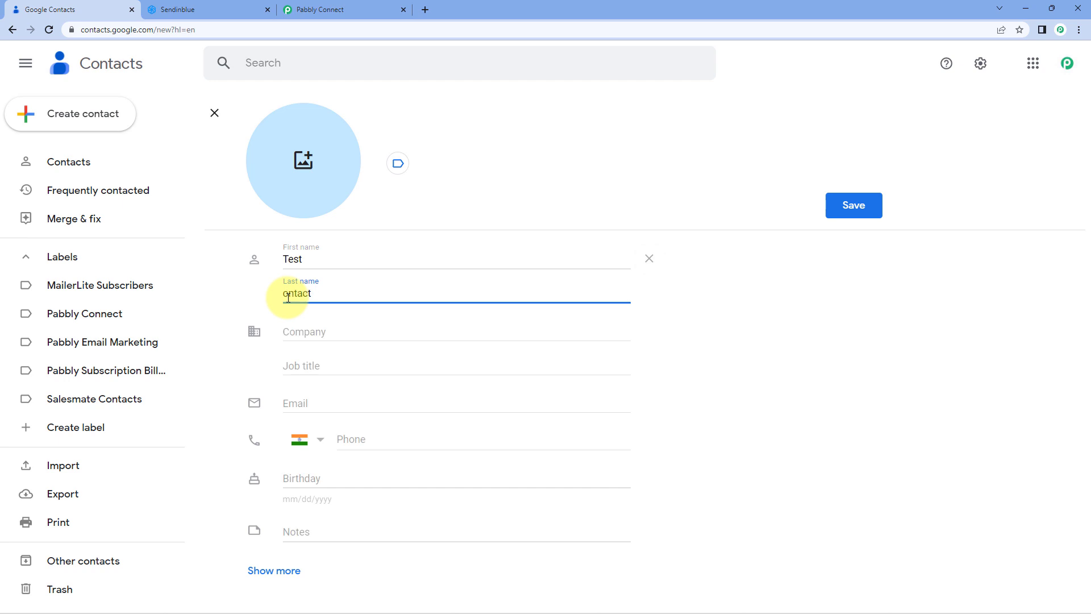
Enter Pabbly Connect as the company and fill in the contact's e-mail address
key("Tab")
key("Tab")
type("Pa")
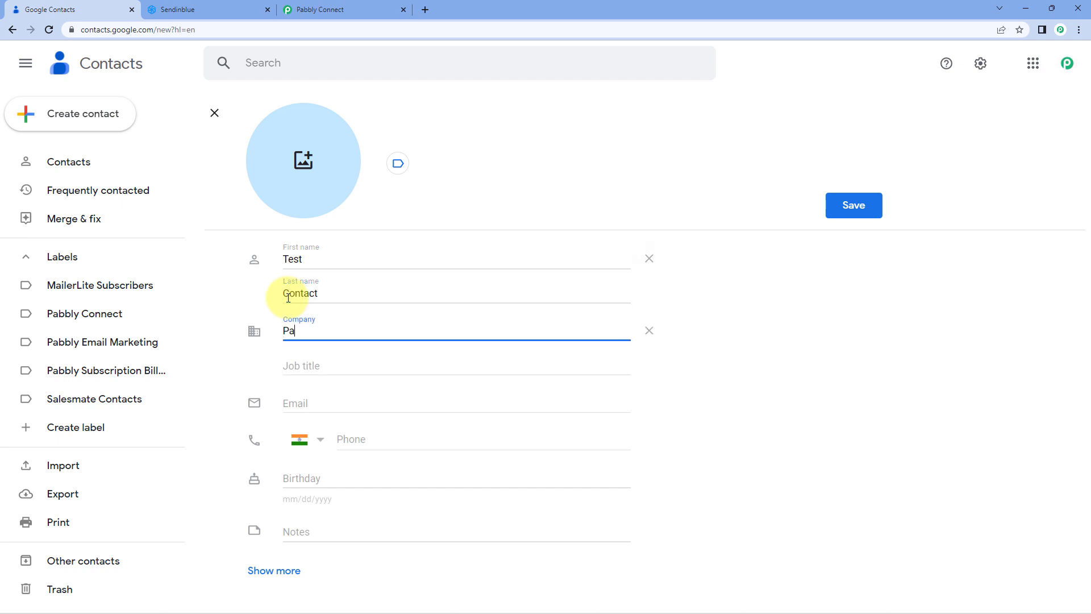
type("bbly Conne")
key("Tab")
key("Tab")
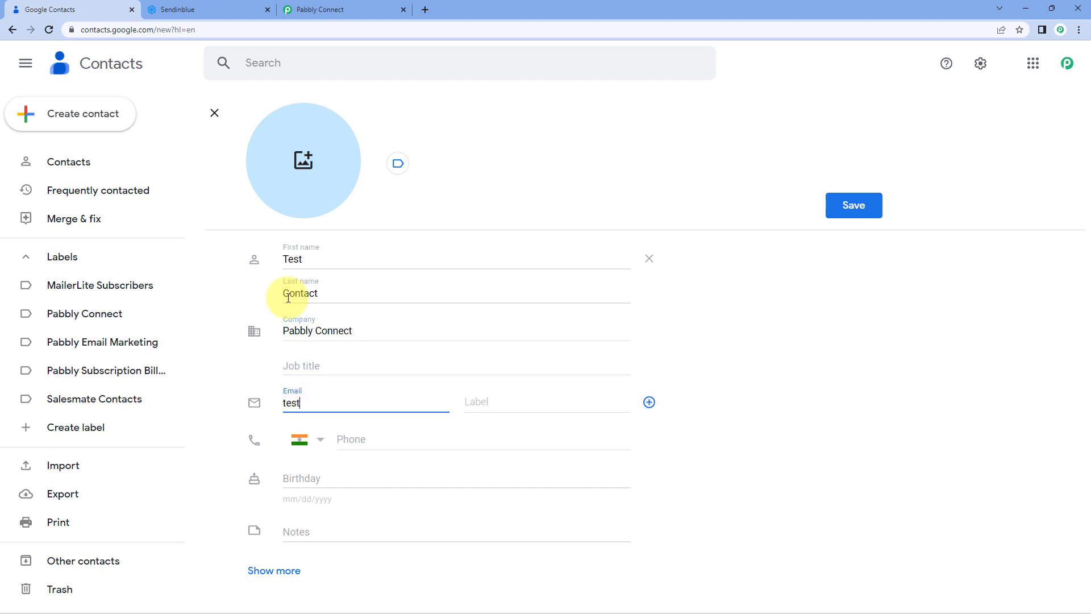
Enter the contact's phone number and save the new contact
key("Tab")
key("Tab")
key("Tab")
key("Tab")
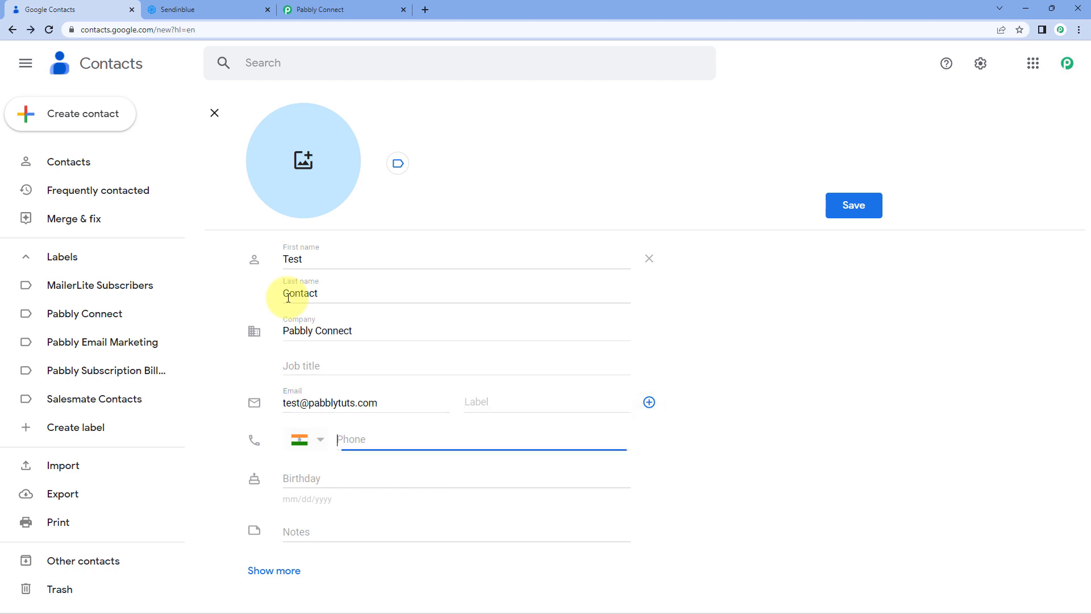
type("124 56")
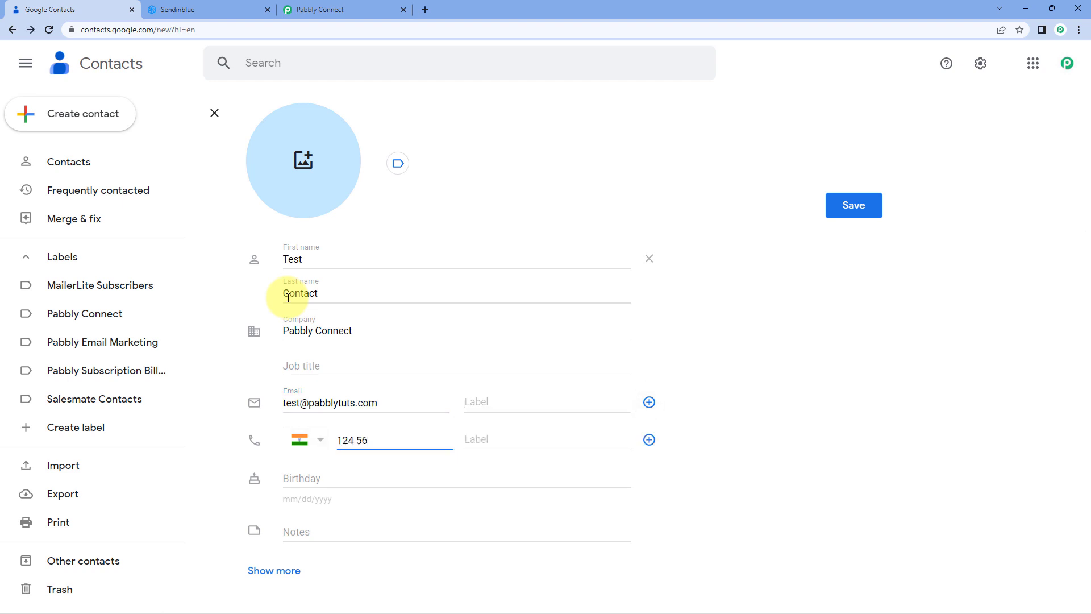
type("7 890")
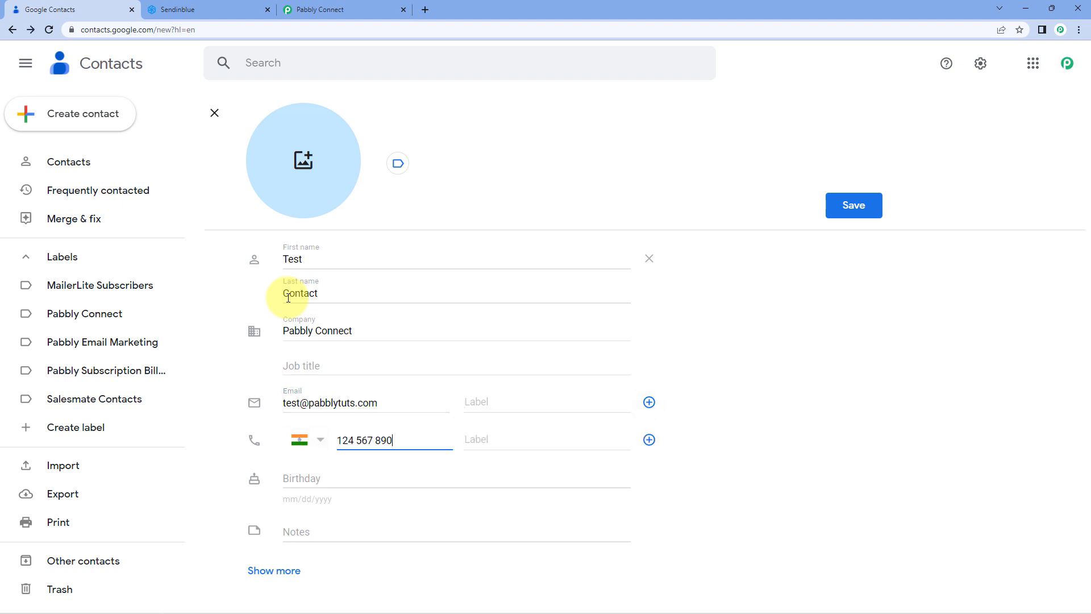
left_click(880, 206)
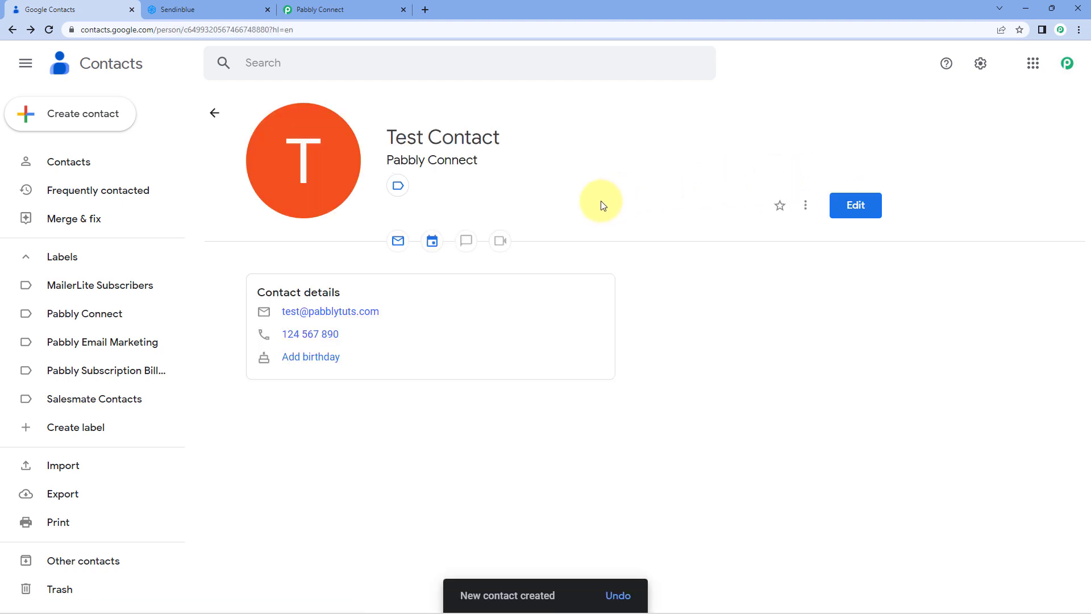
Open the newest contact in Sendinblue's contact list and compare it with the new Google contact
left_click(212, 9)
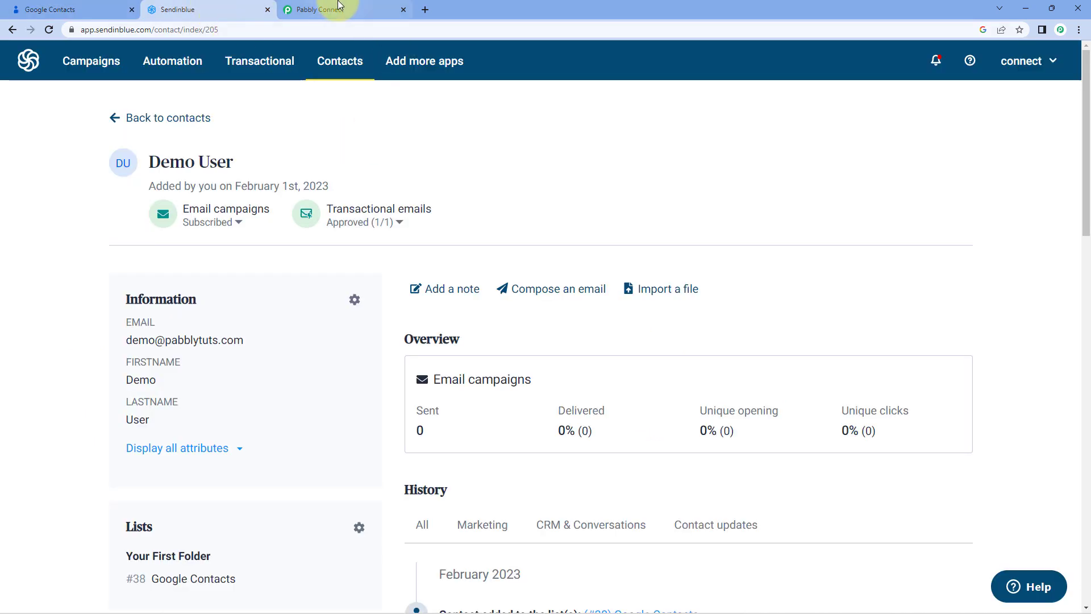
left_click(318, 9)
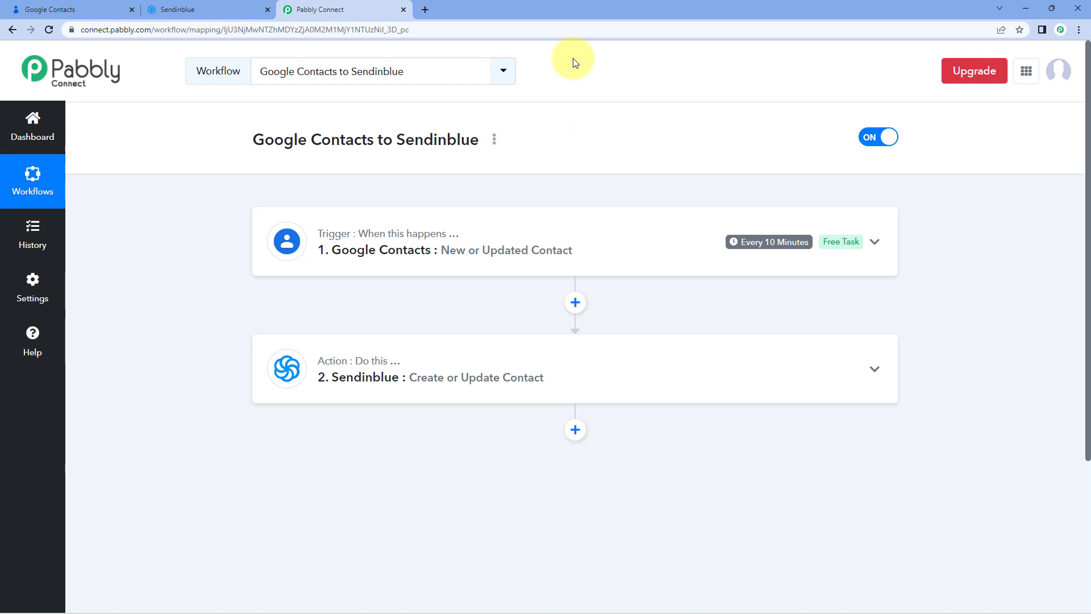
left_click(208, 8)
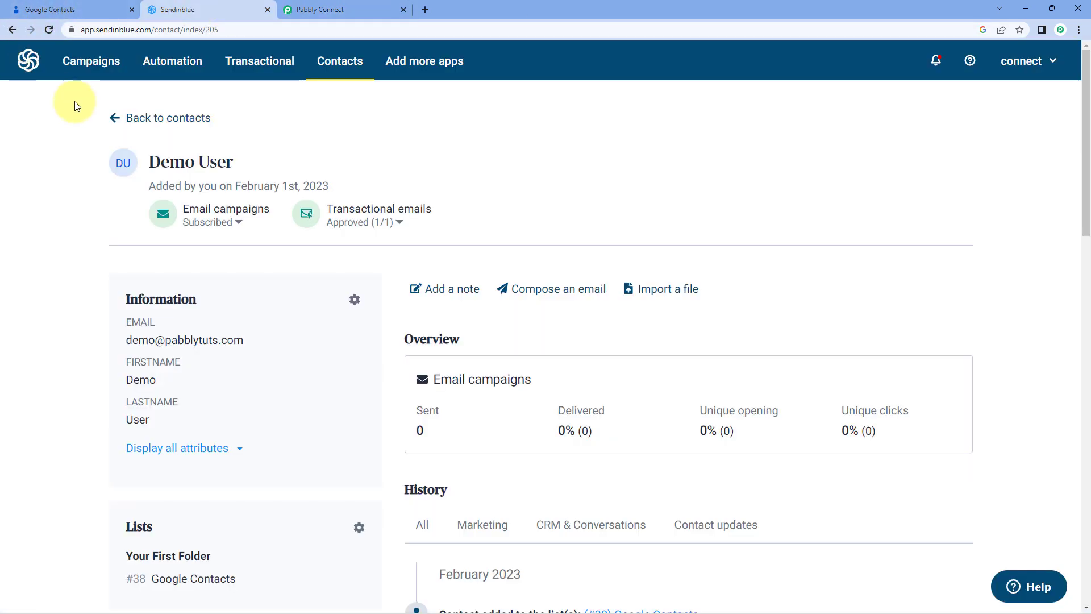
left_click(114, 117)
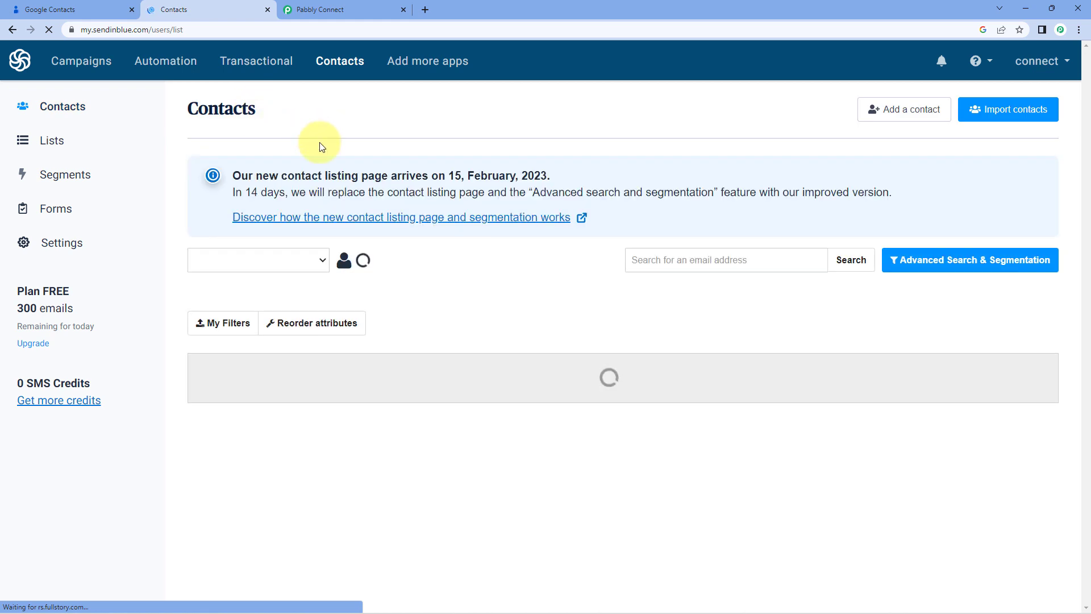
left_click(311, 401)
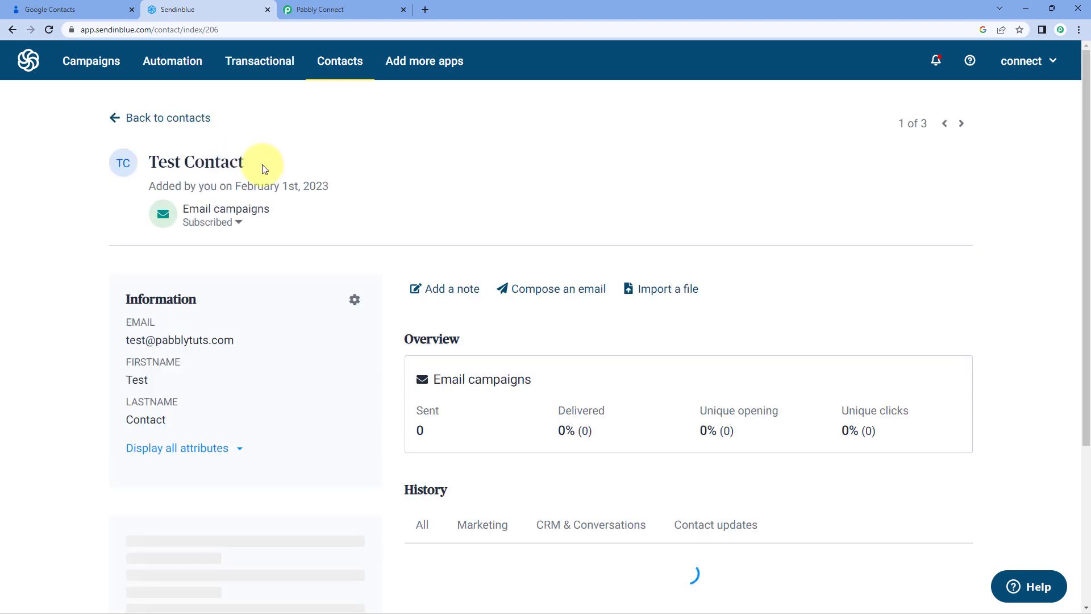
left_click_drag(245, 162, 145, 167)
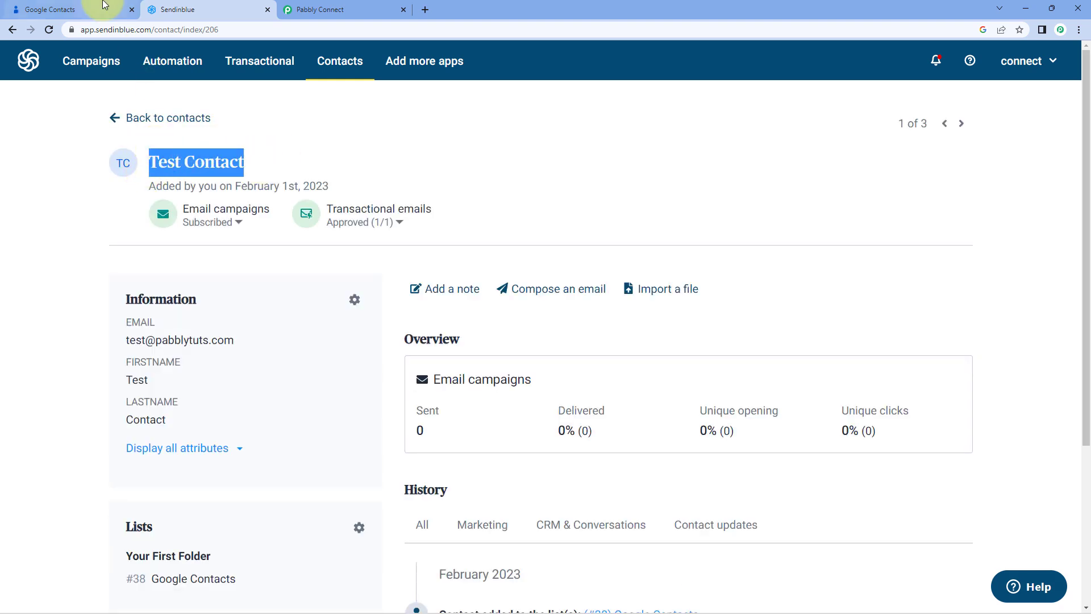
key("ctrl+1")
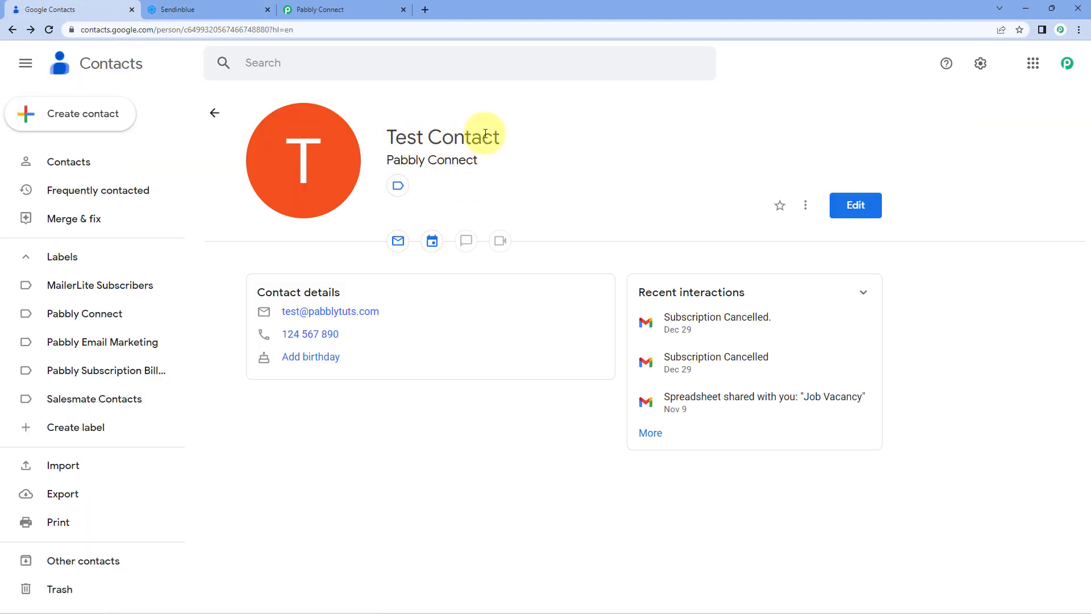
left_click(219, 9)
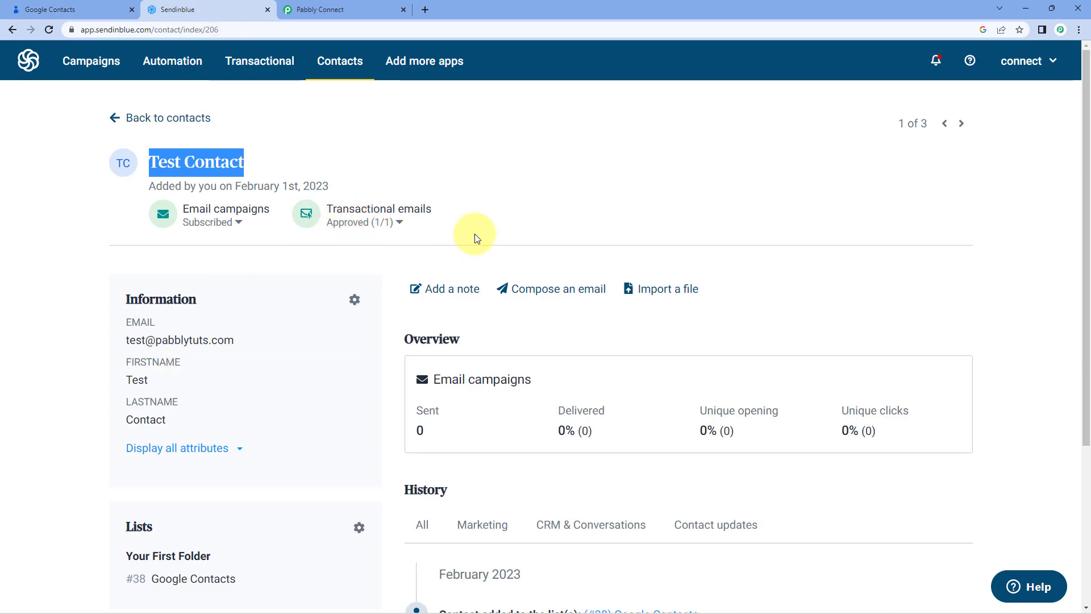
left_click(561, 215)
left_click(342, 10)
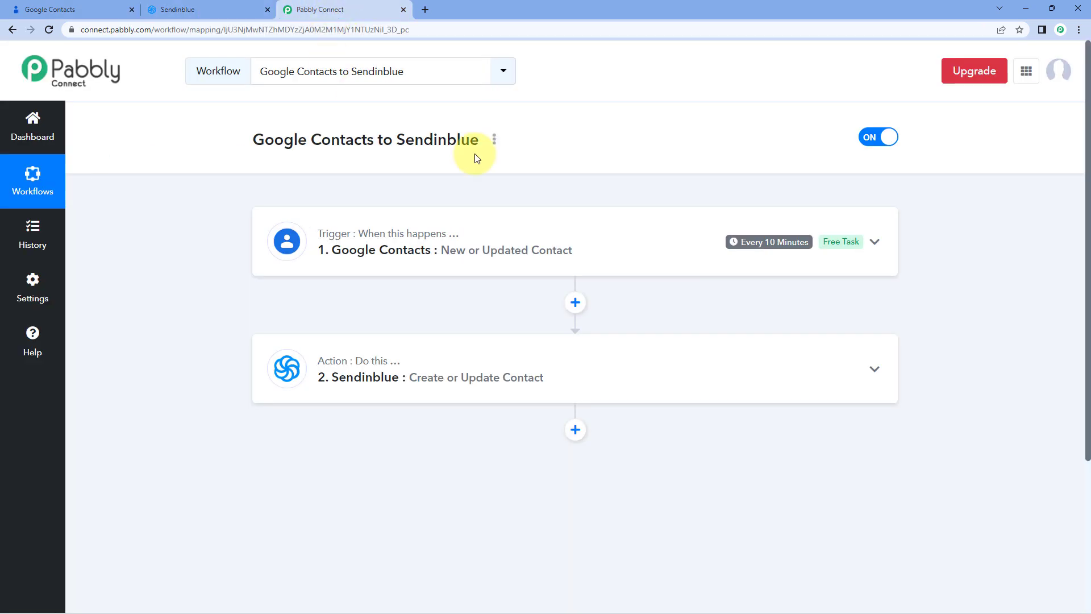